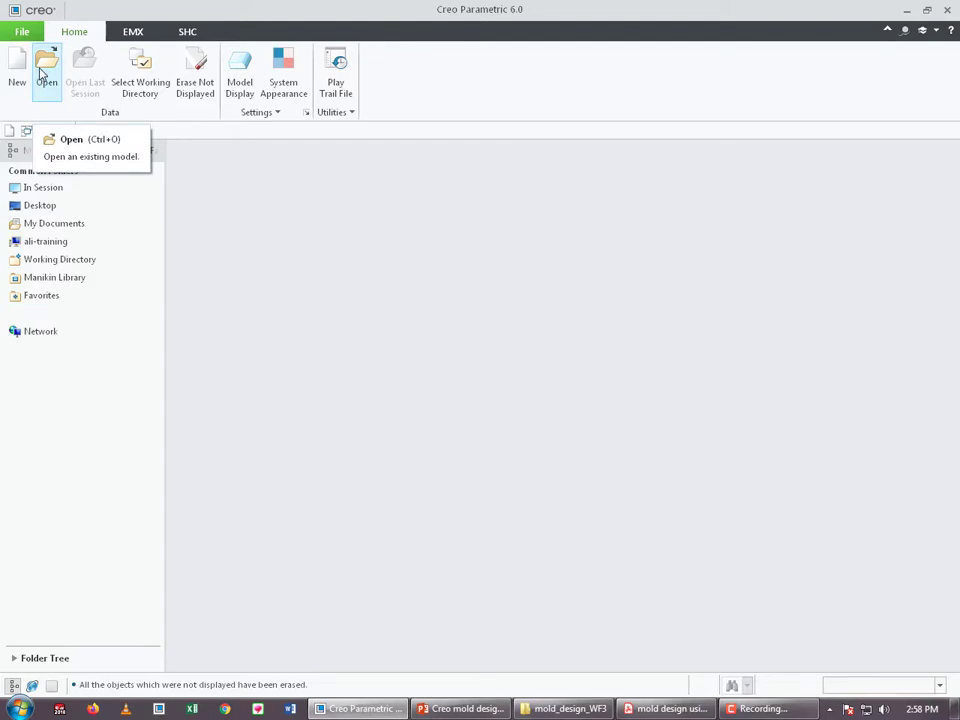
Open the part file camera_01.prt from the Ref_Part_Models folder
{"action": "left_click", "coordinate": [43, 72]}
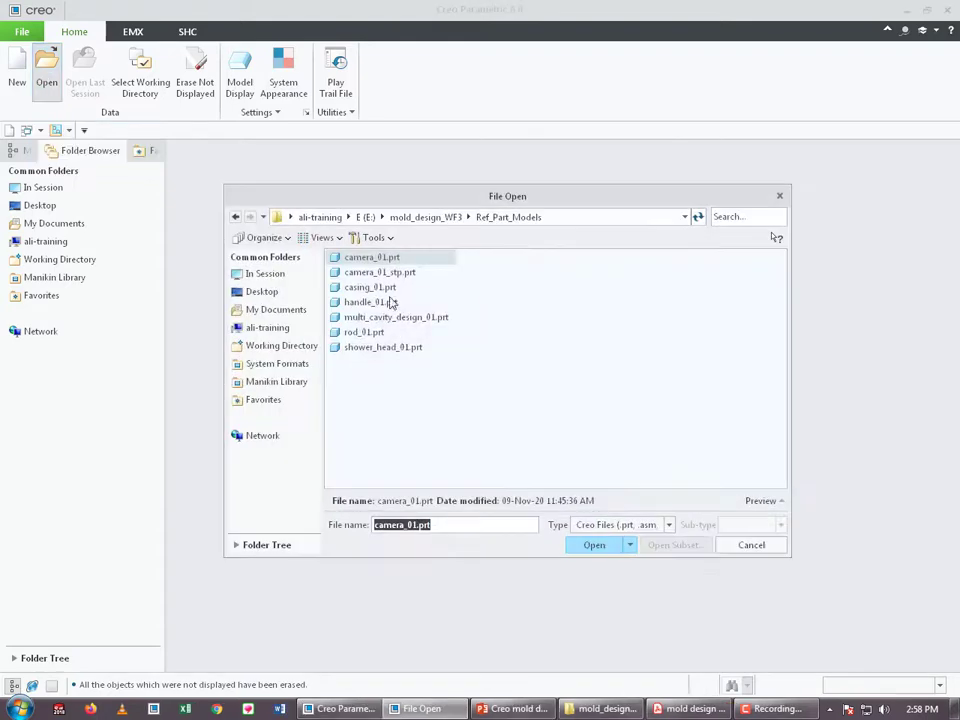
{"action": "double_click", "coordinate": [368, 258]}
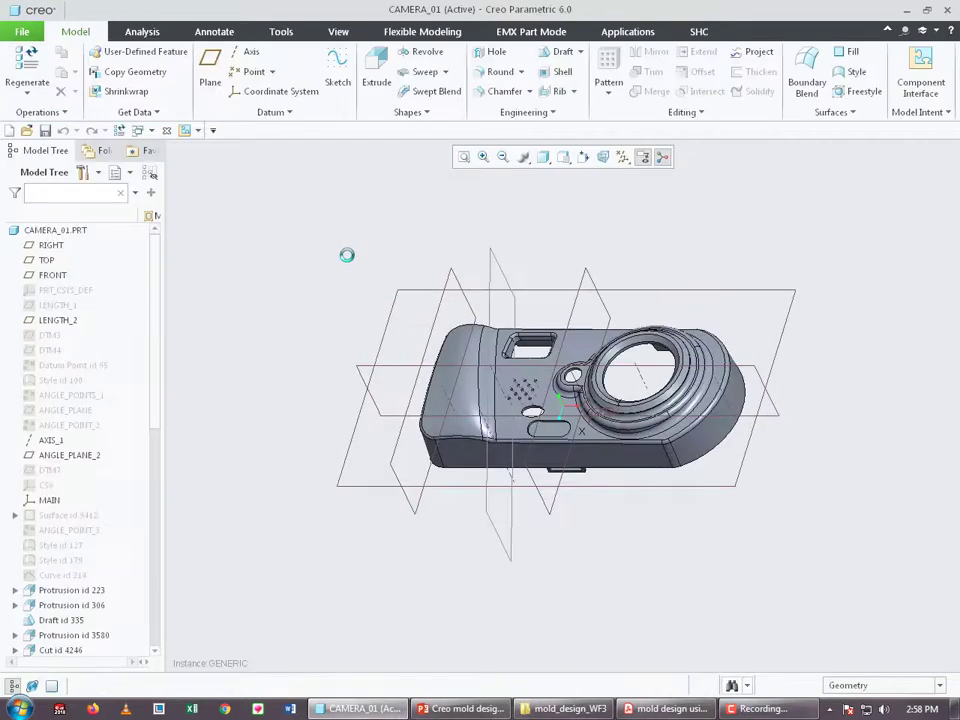
Hide the datum planes LENGTH_2 and ANGLE_PLANE_2 on the camera part
{"action": "middle_click_drag", "start_coordinate": [429, 339], "coordinate": [442, 316]}
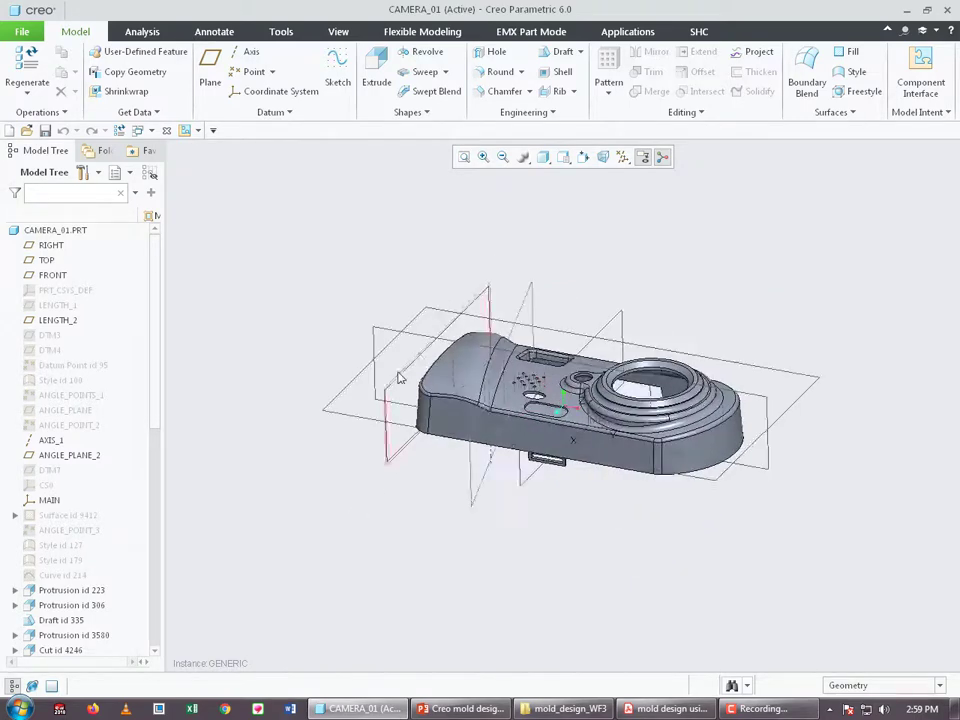
{"action": "scroll", "coordinate": [399, 377], "scroll_direction": "up", "scroll_amount": 3}
{"action": "middle_click_drag", "start_coordinate": [463, 374], "coordinate": [452, 377]}
{"action": "scroll", "coordinate": [463, 367], "scroll_direction": "down", "scroll_amount": 4}
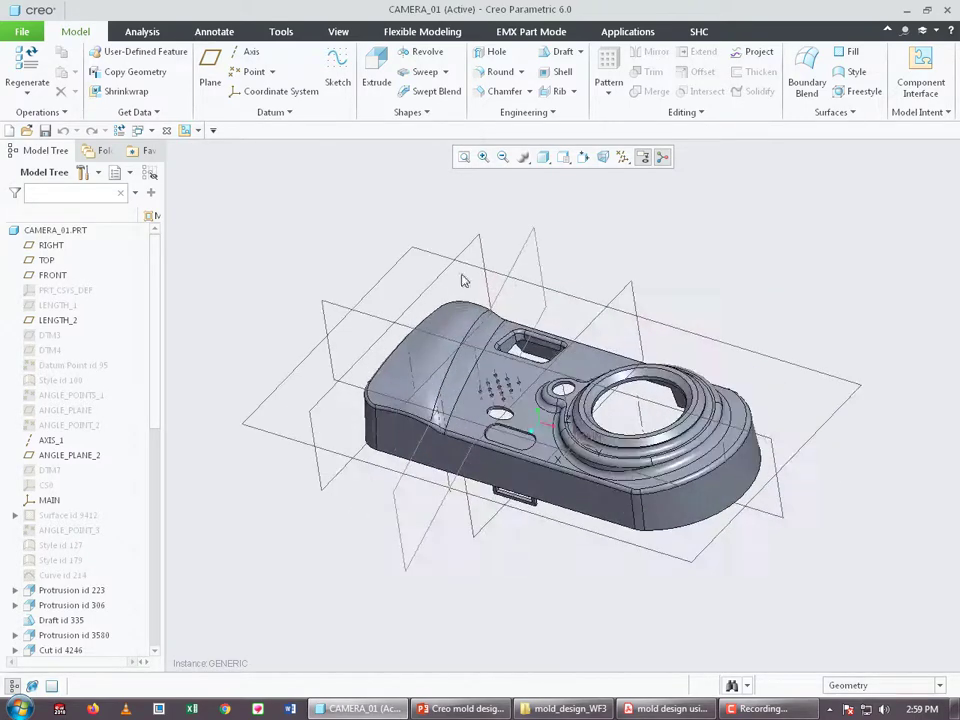
{"action": "left_click", "coordinate": [487, 240]}
{"action": "left_click", "coordinate": [528, 241], "text": "ctrl"}
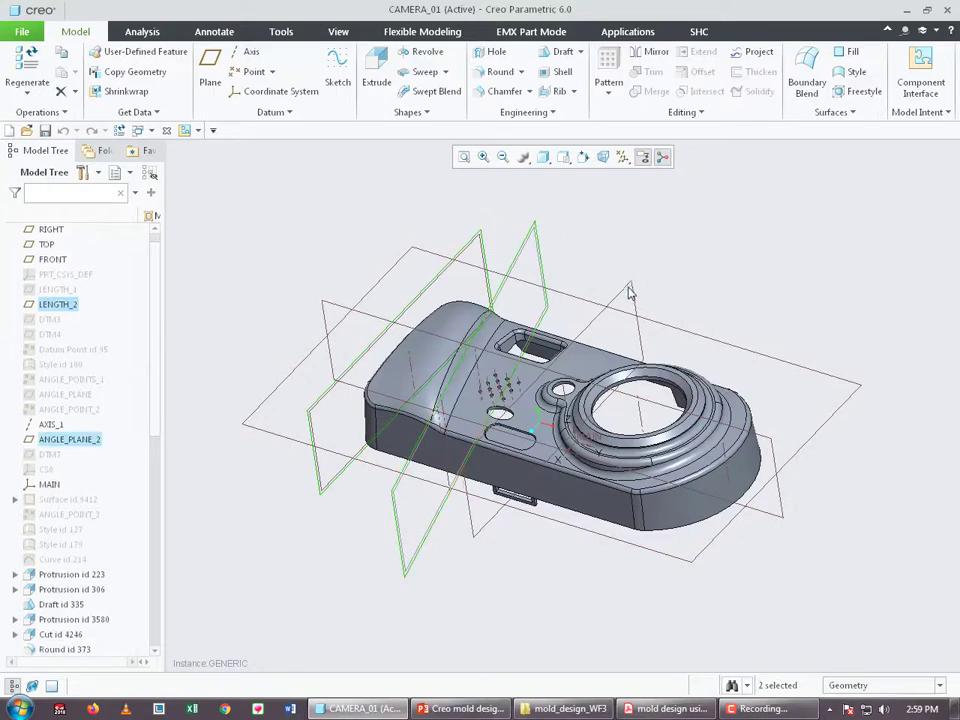
{"action": "right_click", "coordinate": [558, 227]}
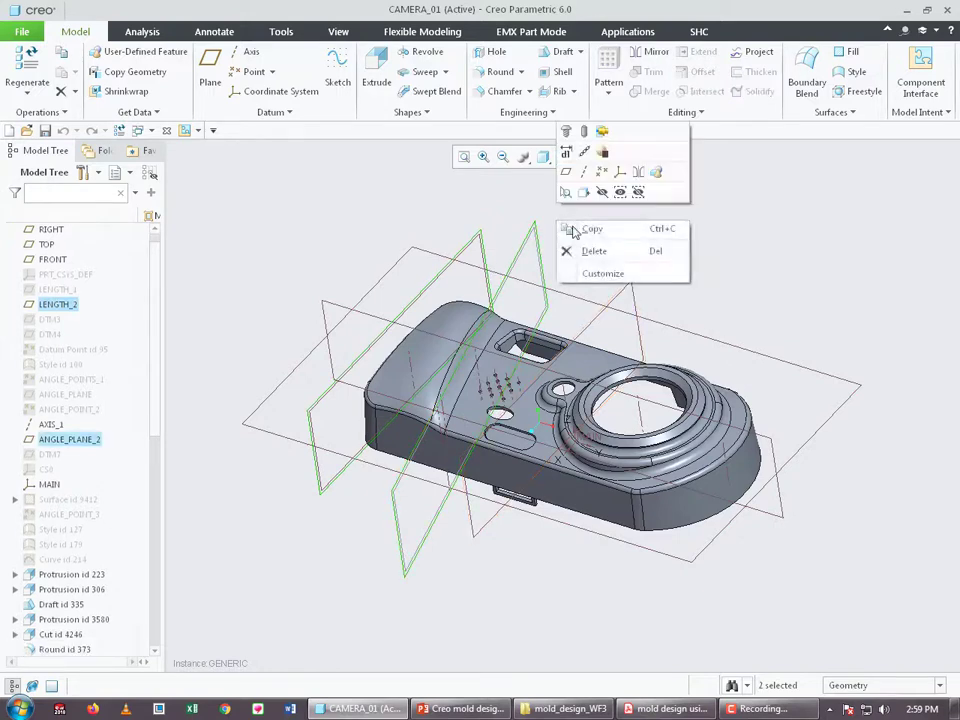
{"action": "left_click", "coordinate": [634, 189]}
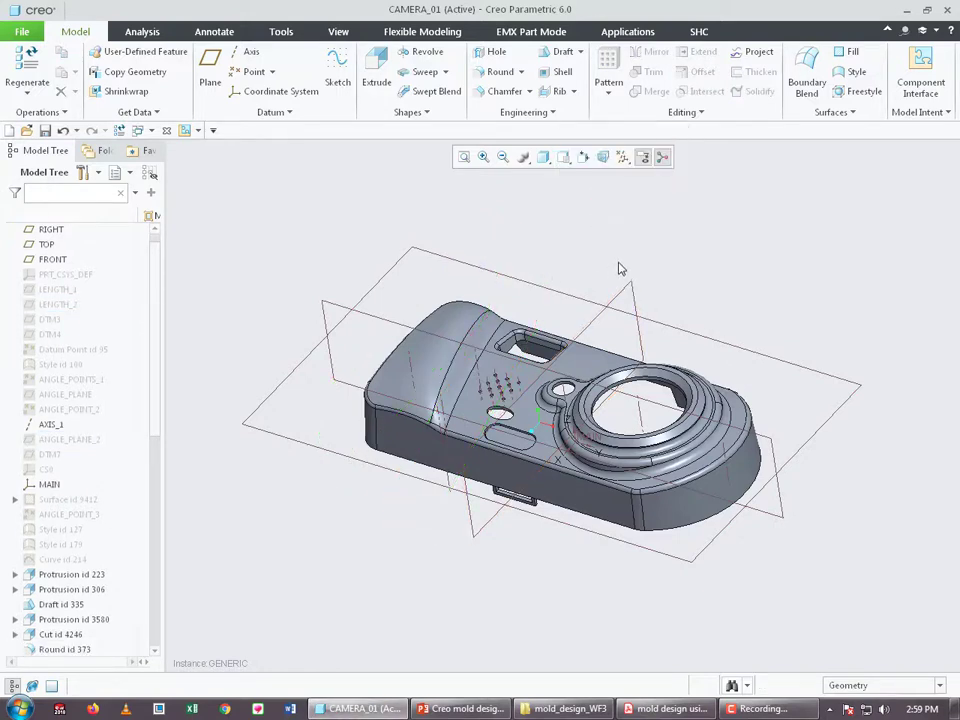
Switch the camera part to the Mold/Cast application after viewing the housing's interior
{"action": "middle_click_drag", "start_coordinate": [618, 268], "coordinate": [497, 448]}
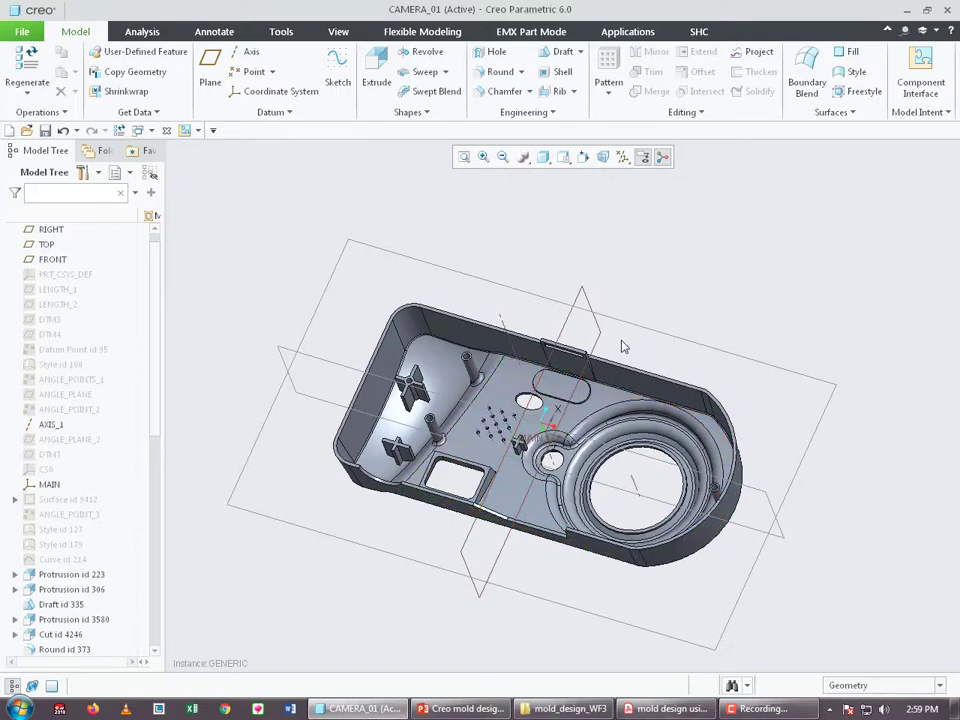
{"action": "middle_click_drag", "start_coordinate": [622, 346], "coordinate": [617, 380]}
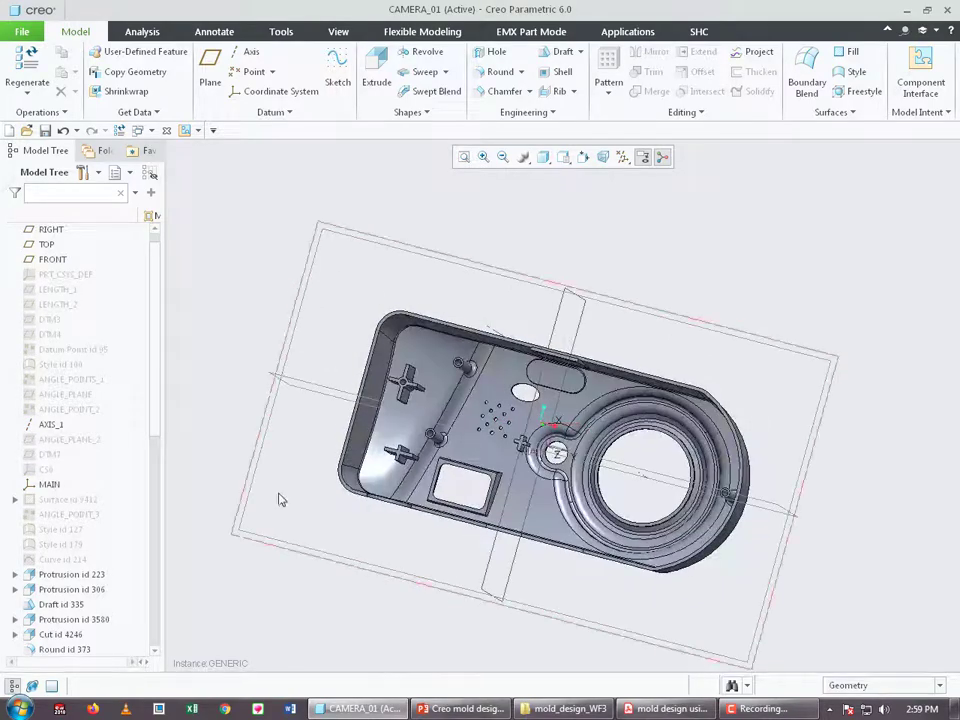
{"action": "middle_click_drag", "start_coordinate": [574, 613], "coordinate": [584, 455]}
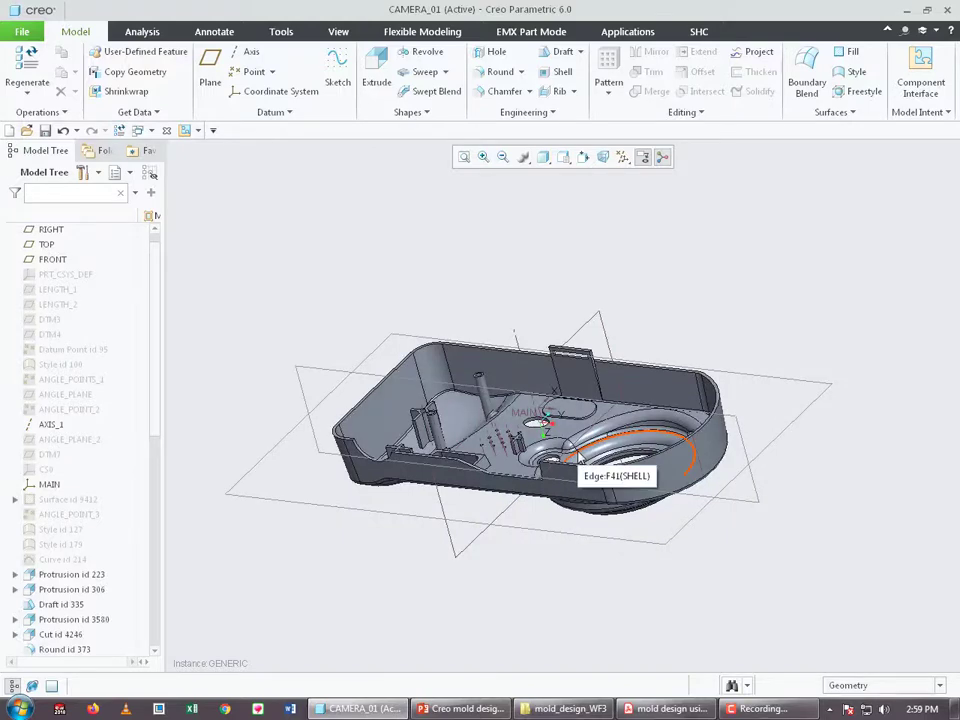
{"action": "middle_click_drag", "start_coordinate": [578, 455], "coordinate": [257, 398]}
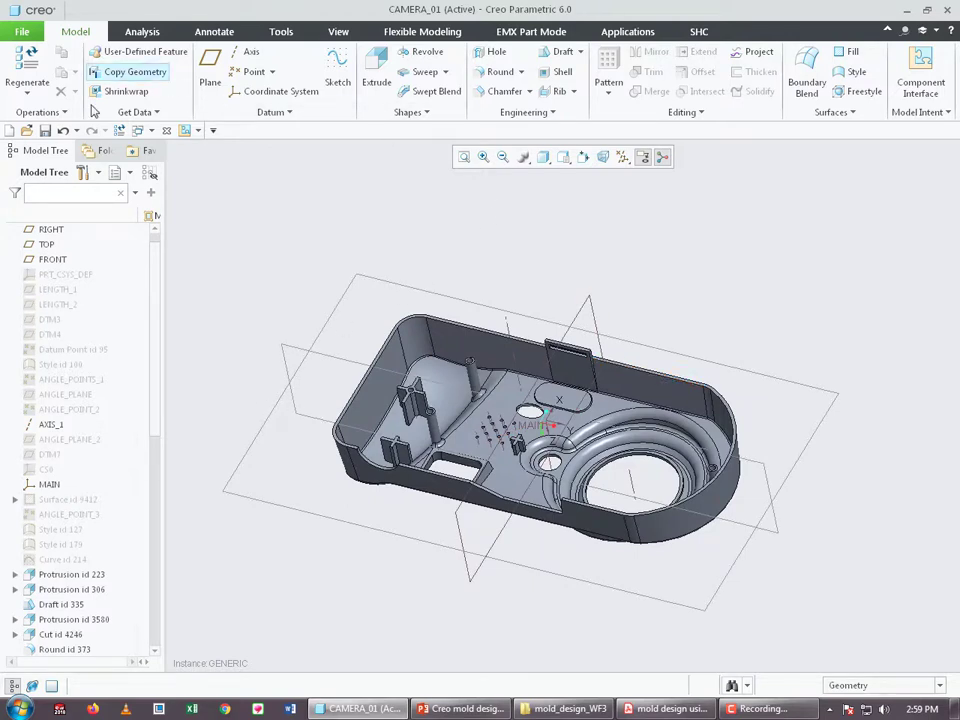
{"action": "left_click", "coordinate": [628, 33]}
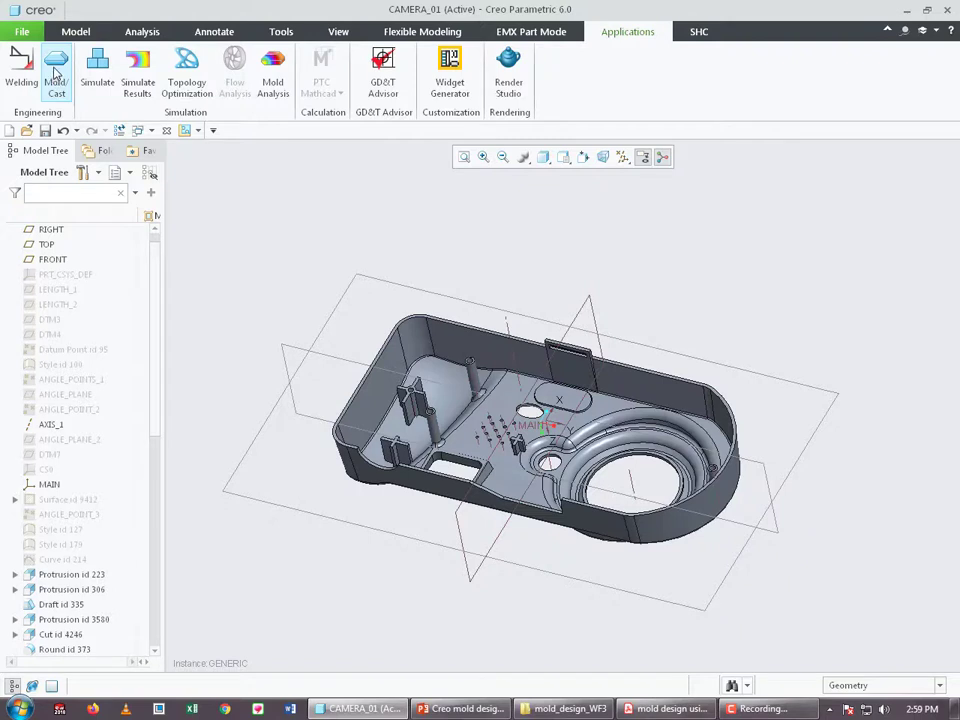
{"action": "left_click", "coordinate": [56, 74]}
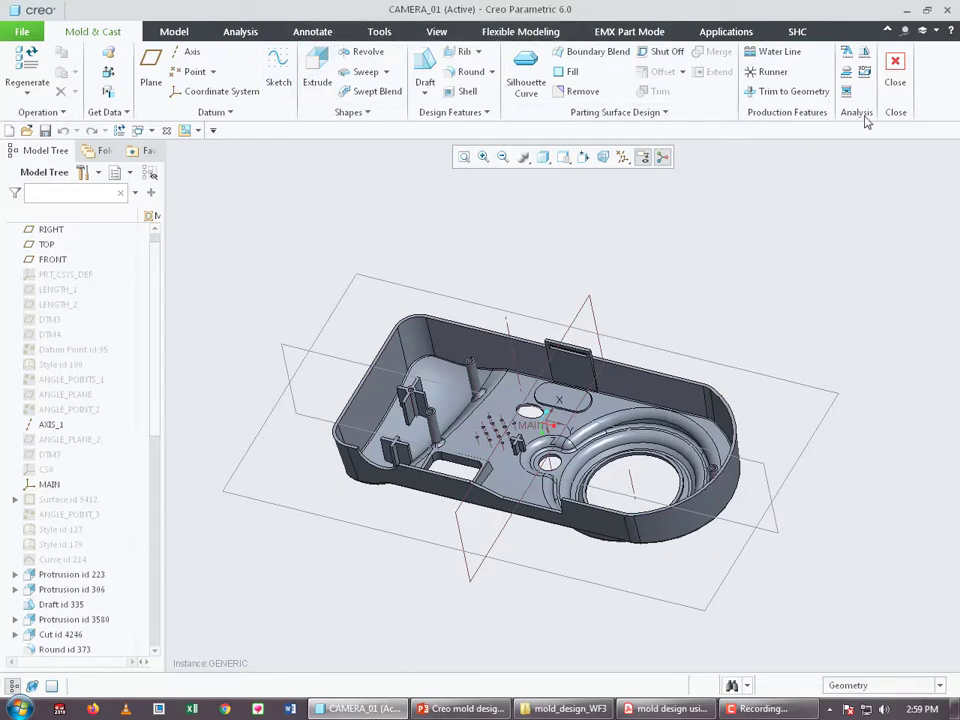
Start a Draft Analysis and choose the camera housing's entire solid geometry as the surface to analyse
{"action": "left_click", "coordinate": [865, 53]}
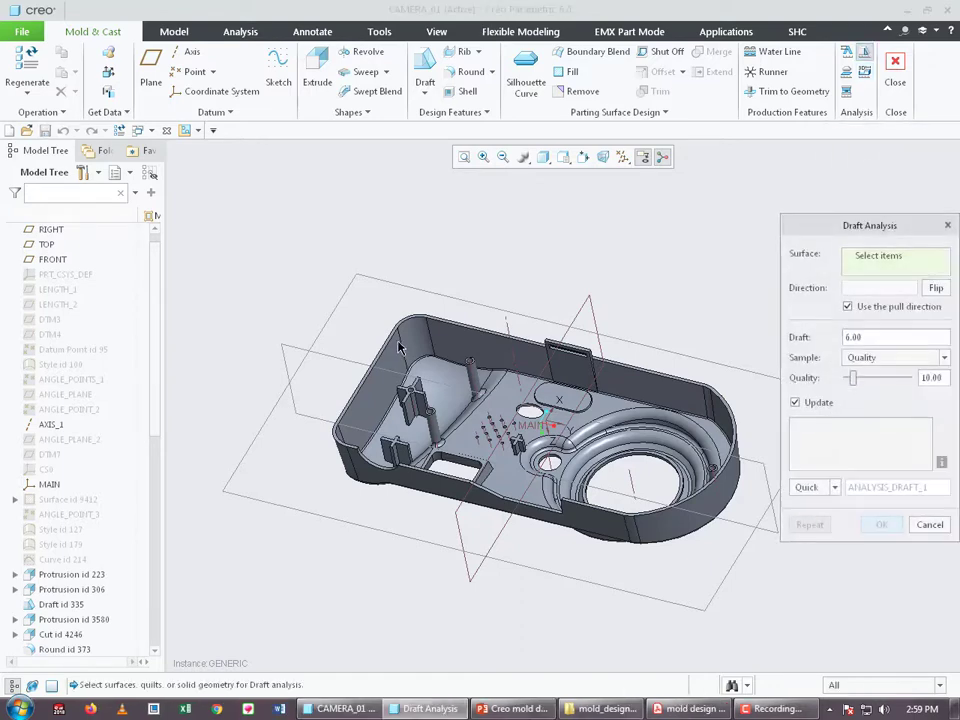
{"action": "scroll", "coordinate": [349, 319], "scroll_direction": "down", "scroll_amount": 3}
{"action": "scroll", "coordinate": [277, 249], "scroll_direction": "up", "scroll_amount": 5}
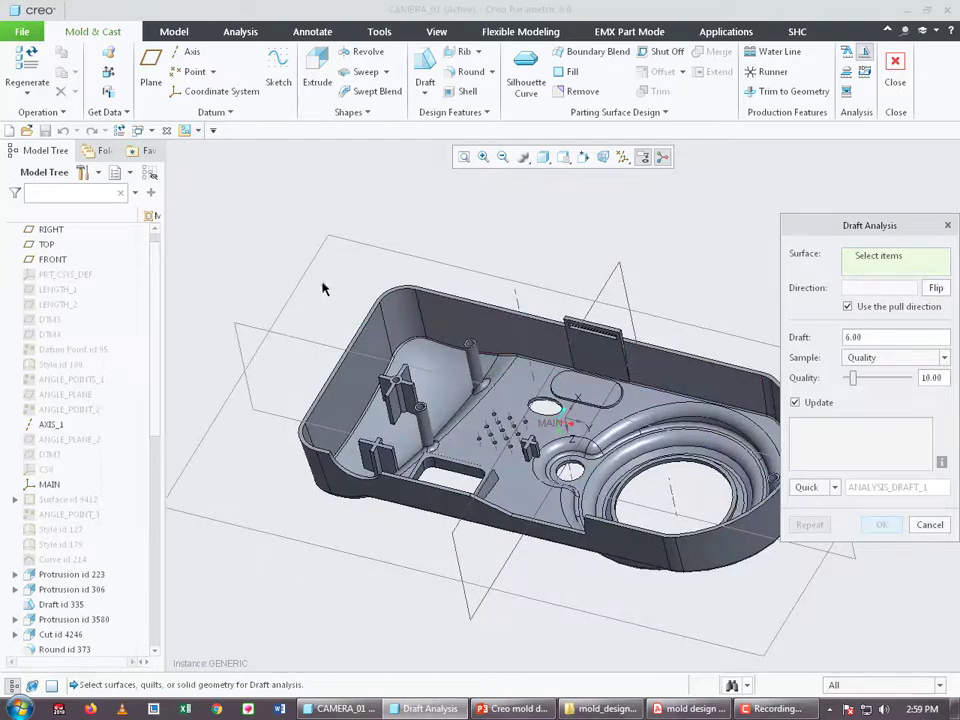
{"action": "scroll", "coordinate": [312, 302], "scroll_direction": "down", "scroll_amount": 4}
{"action": "scroll", "coordinate": [312, 302], "scroll_direction": "up", "scroll_amount": 2}
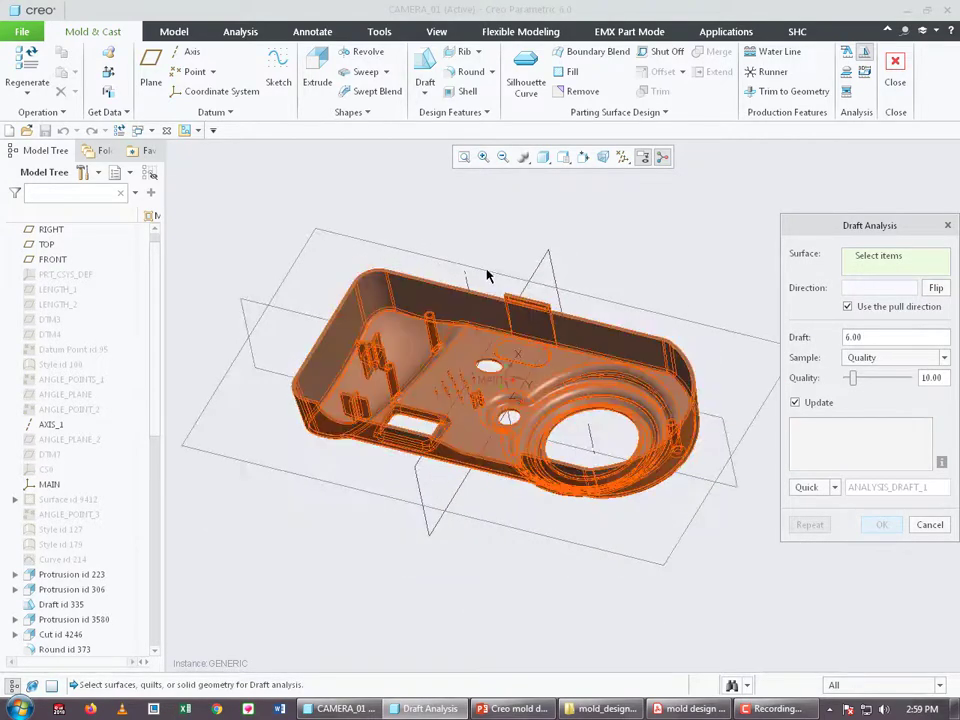
{"action": "middle_click_drag", "start_coordinate": [489, 274], "coordinate": [525, 236]}
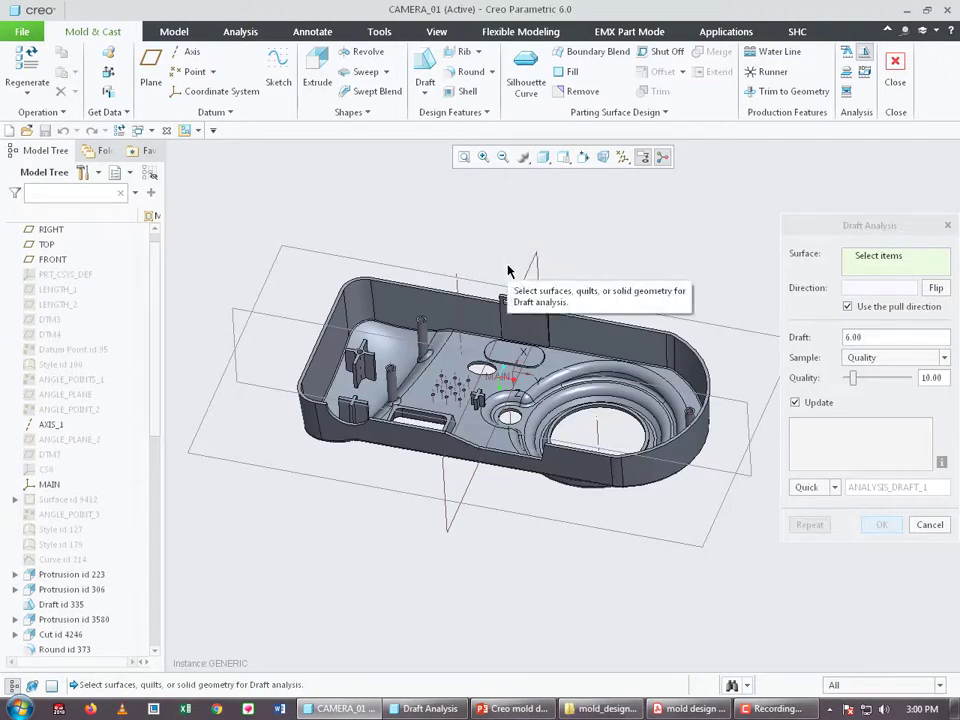
{"action": "middle_click_drag", "start_coordinate": [606, 272], "coordinate": [587, 304]}
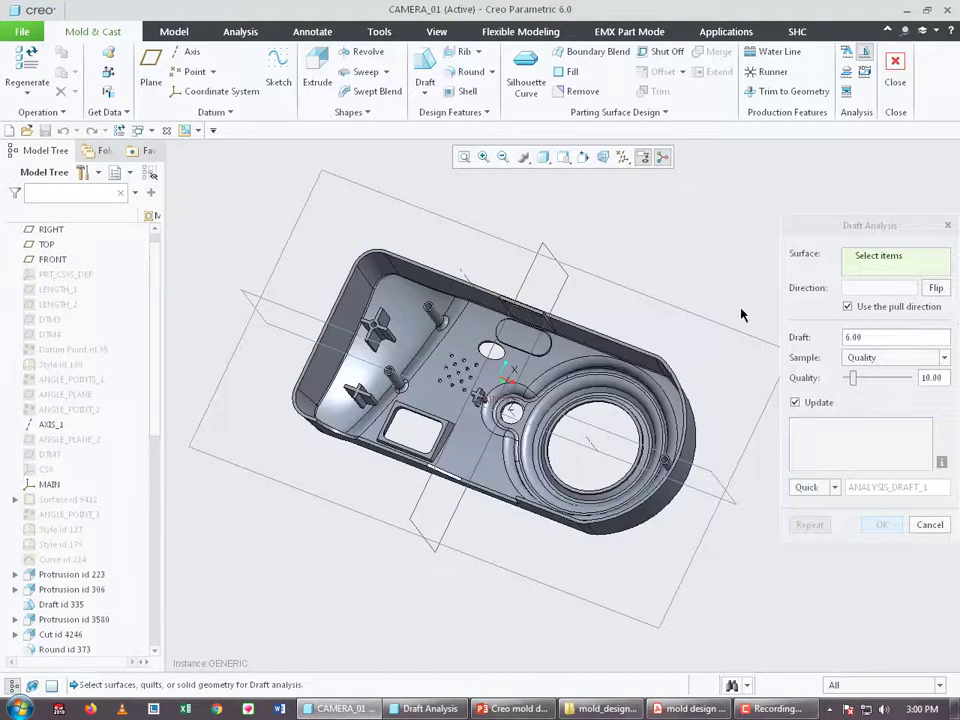
{"action": "middle_click_drag", "start_coordinate": [483, 520], "coordinate": [441, 480]}
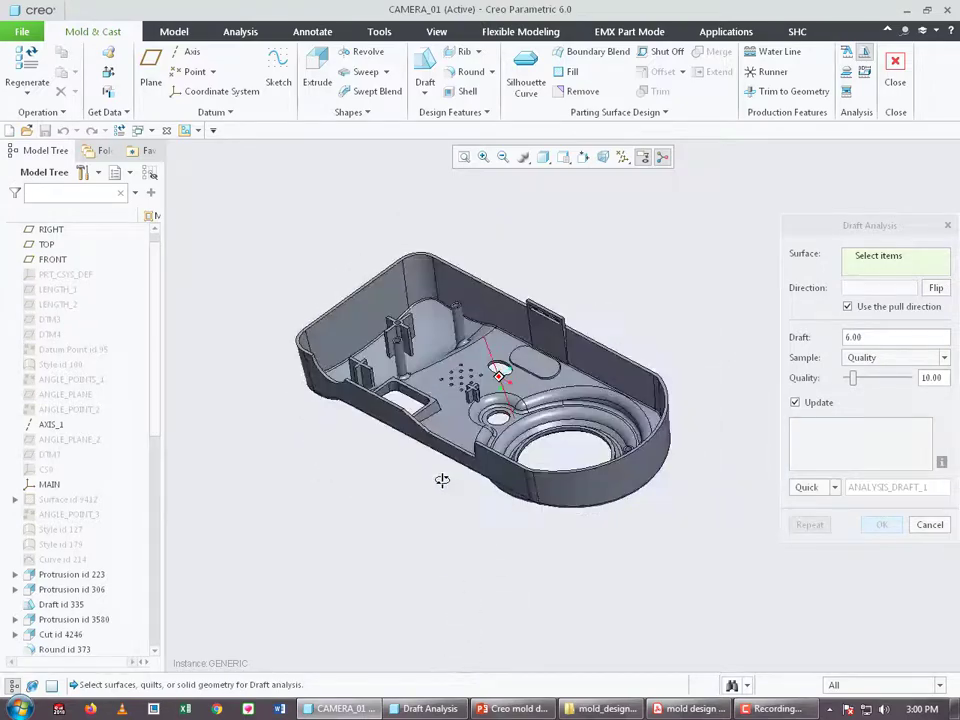
{"action": "scroll", "coordinate": [420, 459], "scroll_direction": "up", "scroll_amount": 4}
{"action": "scroll", "coordinate": [419, 477], "scroll_direction": "down", "scroll_amount": 5}
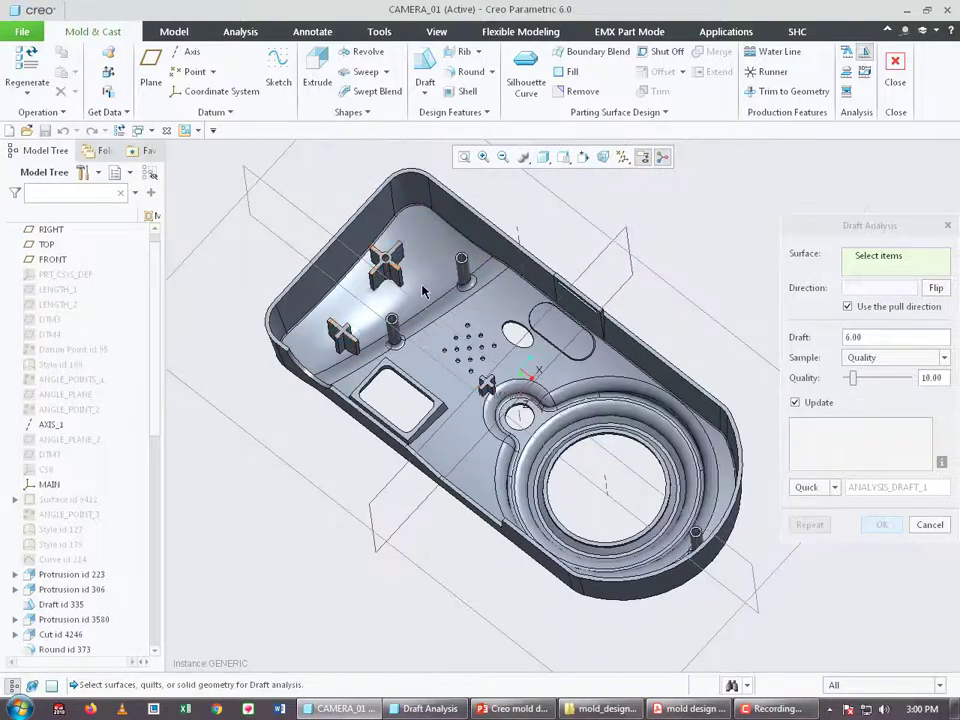
{"action": "middle_click_drag", "start_coordinate": [604, 311], "coordinate": [619, 285]}
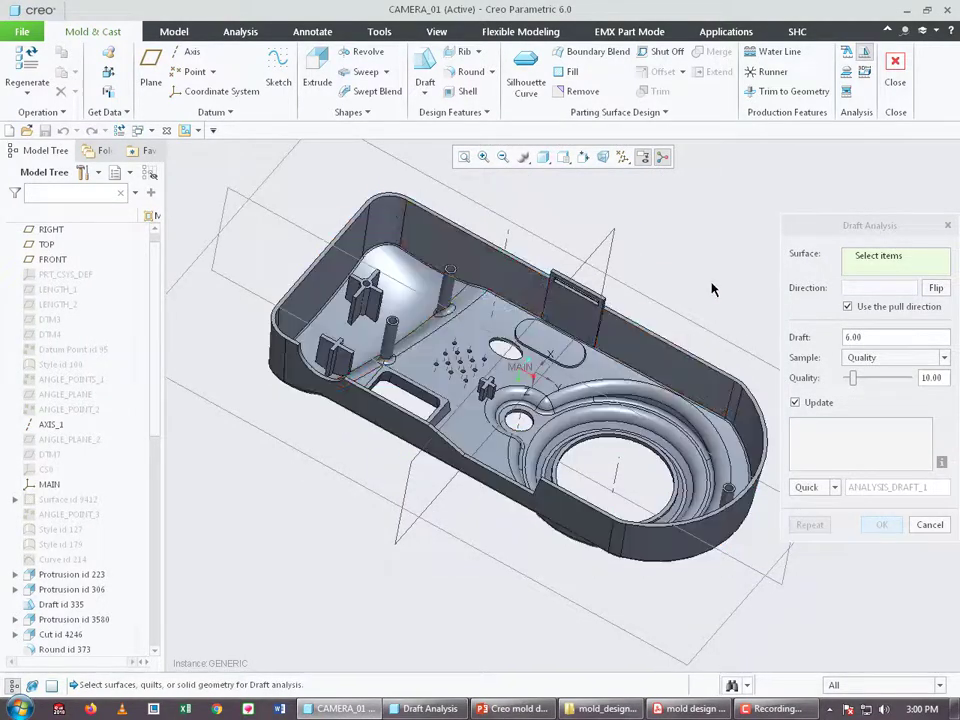
{"action": "left_click", "coordinate": [877, 259]}
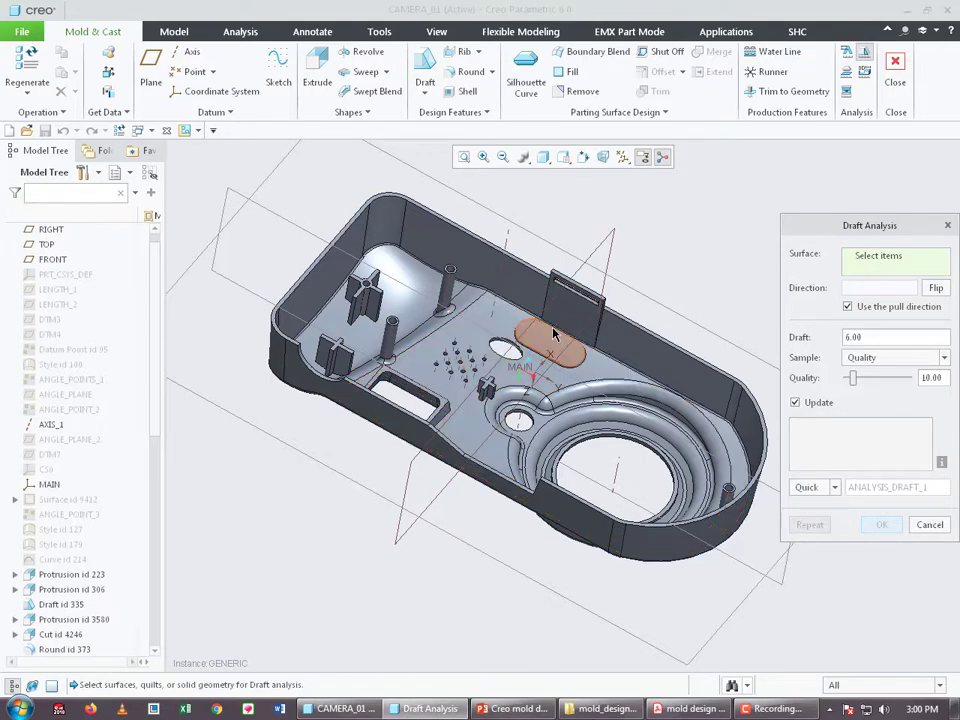
{"action": "scroll", "coordinate": [543, 338], "scroll_direction": "down", "scroll_amount": 1}
{"action": "scroll", "coordinate": [470, 345], "scroll_direction": "up", "scroll_amount": 3}
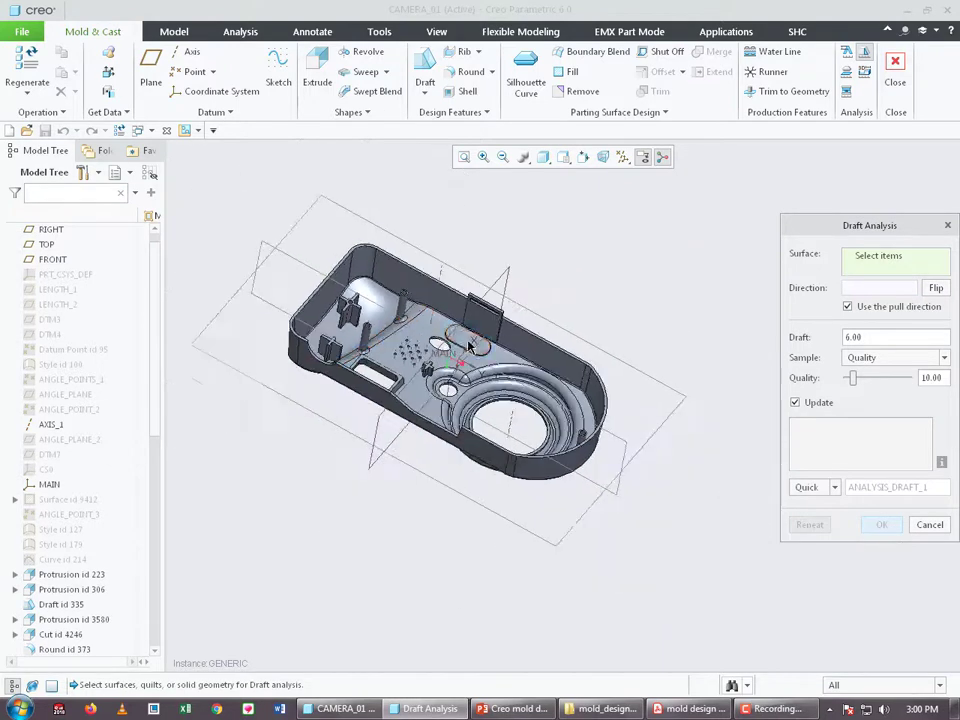
{"action": "scroll", "coordinate": [470, 345], "scroll_direction": "down", "scroll_amount": 2}
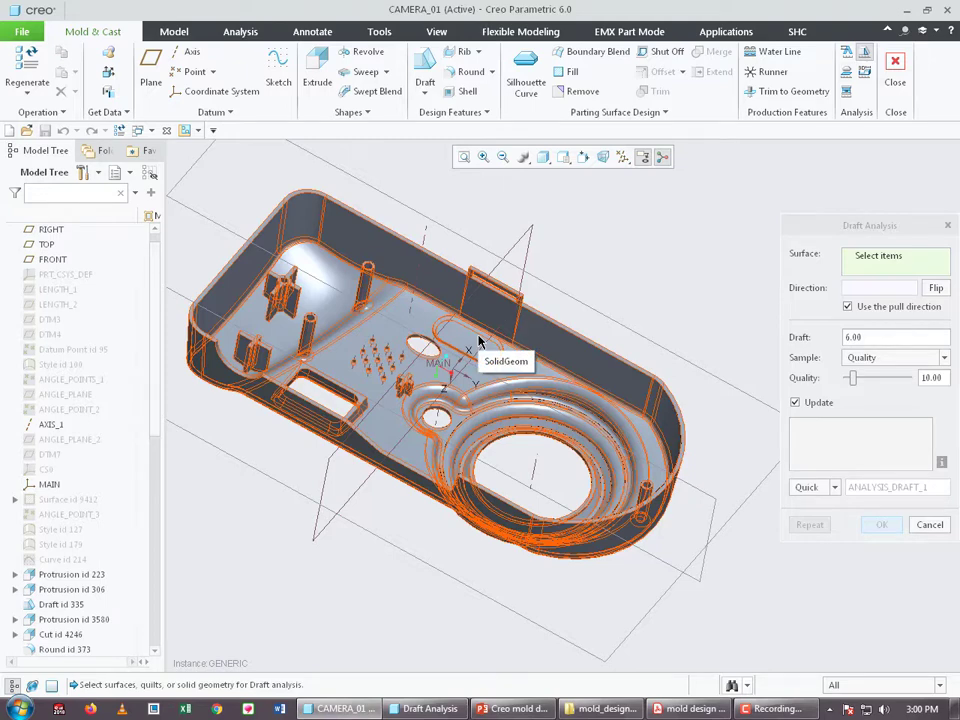
{"action": "left_click", "coordinate": [480, 342]}
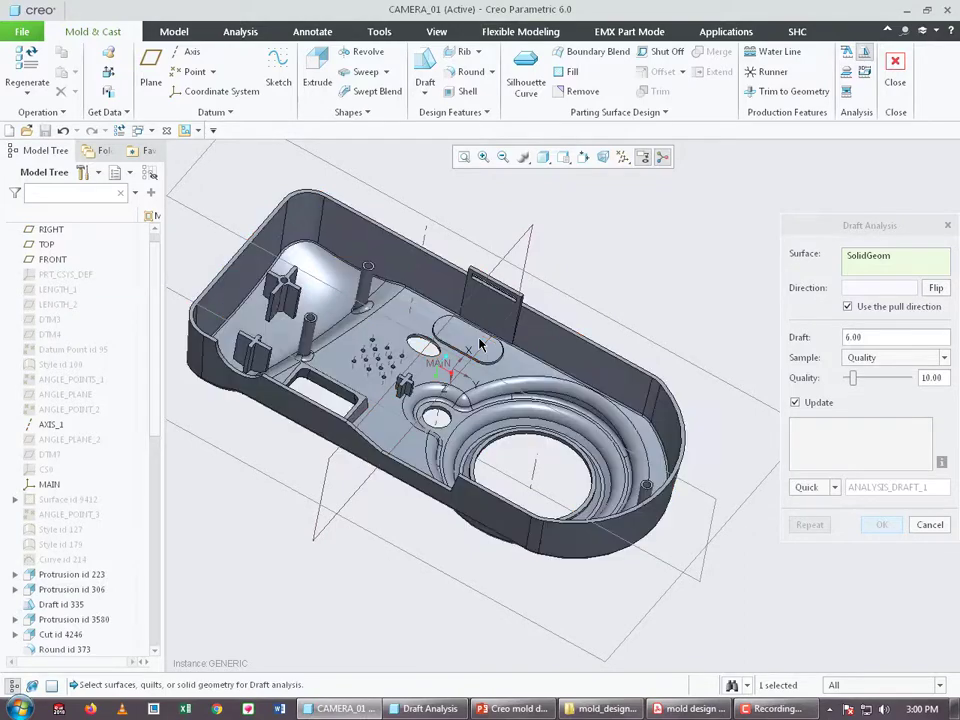
Turn off the default pull direction and use the TOP datum plane as the draft analysis direction
{"action": "left_click", "coordinate": [886, 257]}
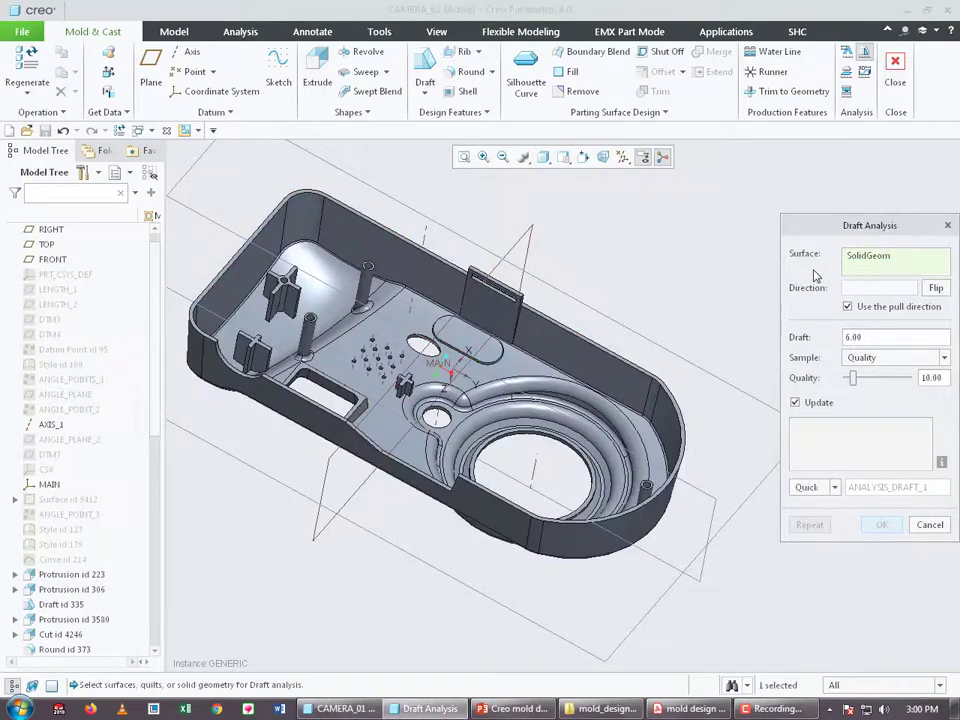
{"action": "scroll", "coordinate": [656, 280], "scroll_direction": "up", "scroll_amount": 3}
{"action": "scroll", "coordinate": [632, 315], "scroll_direction": "down", "scroll_amount": 3}
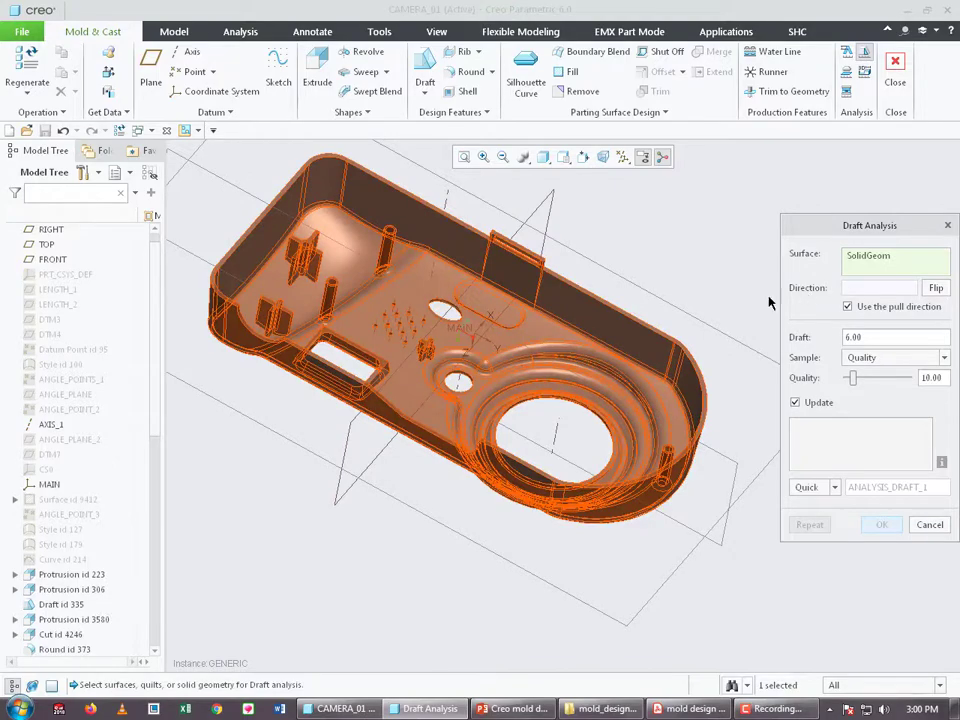
{"action": "middle_click_drag", "start_coordinate": [769, 302], "coordinate": [392, 306]}
{"action": "scroll", "coordinate": [567, 389], "scroll_direction": "up", "scroll_amount": 3}
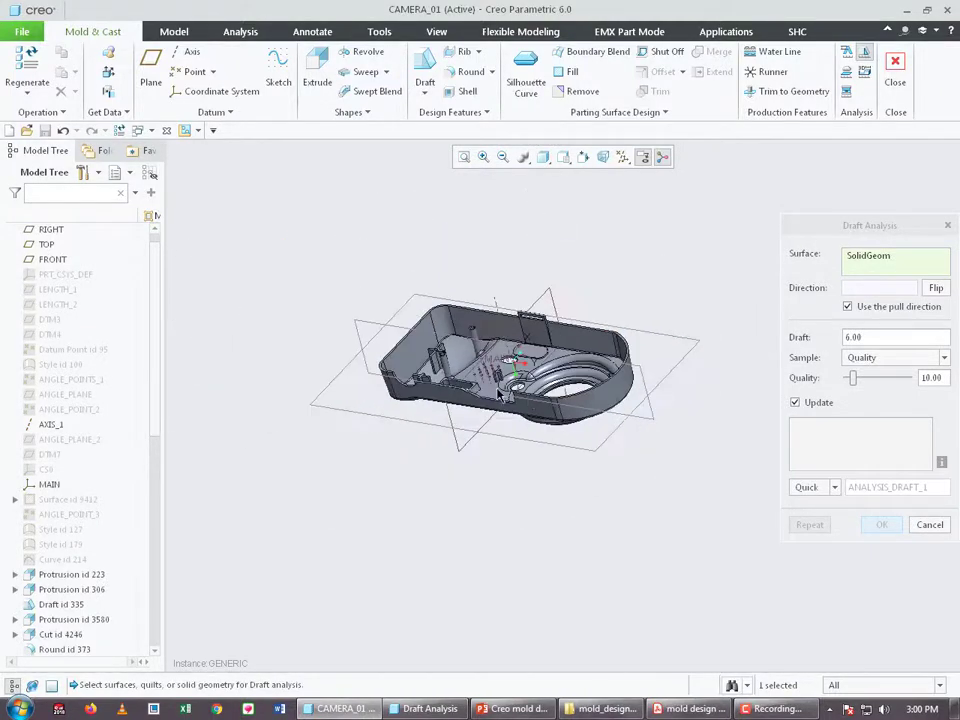
{"action": "scroll", "coordinate": [430, 390], "scroll_direction": "down", "scroll_amount": 3}
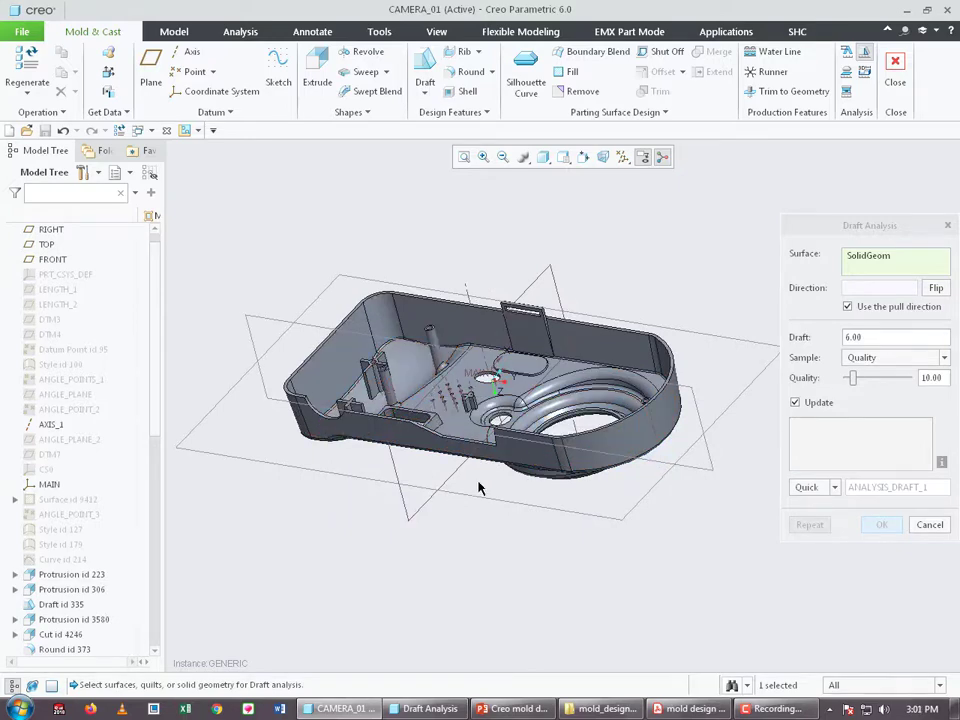
{"action": "middle_click_drag", "start_coordinate": [484, 410], "coordinate": [342, 546]}
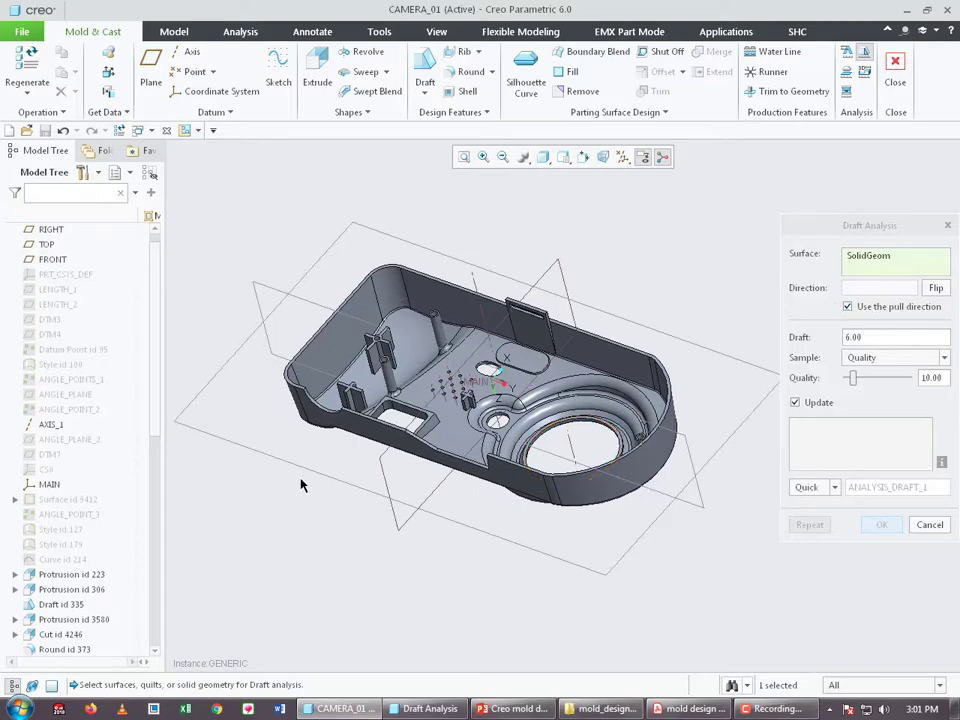
{"action": "middle_click_drag", "start_coordinate": [311, 448], "coordinate": [263, 453]}
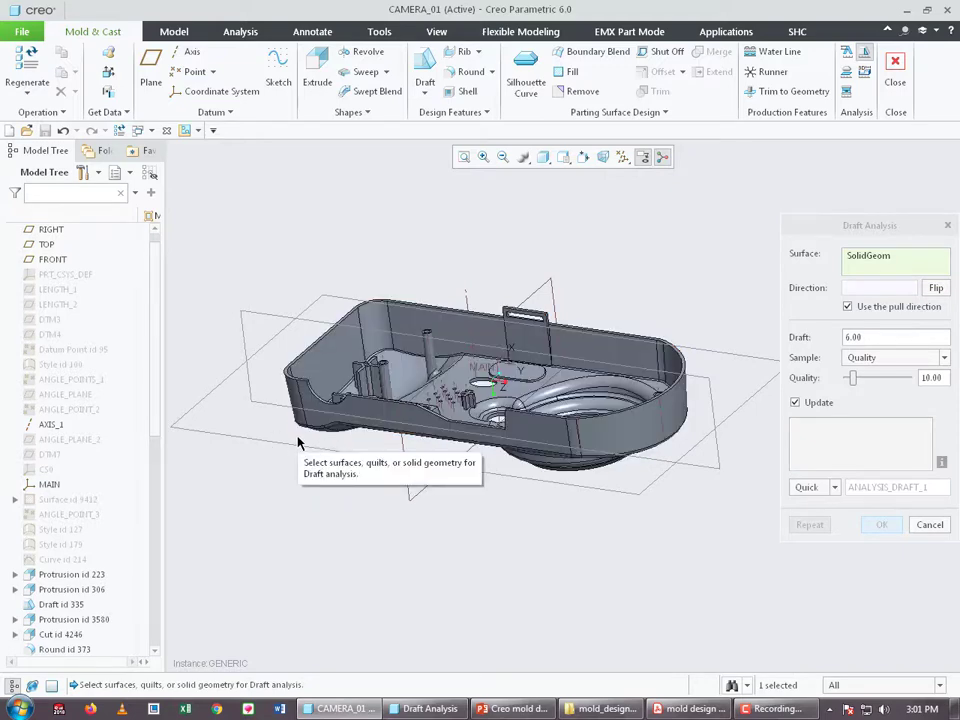
{"action": "left_click", "coordinate": [847, 308]}
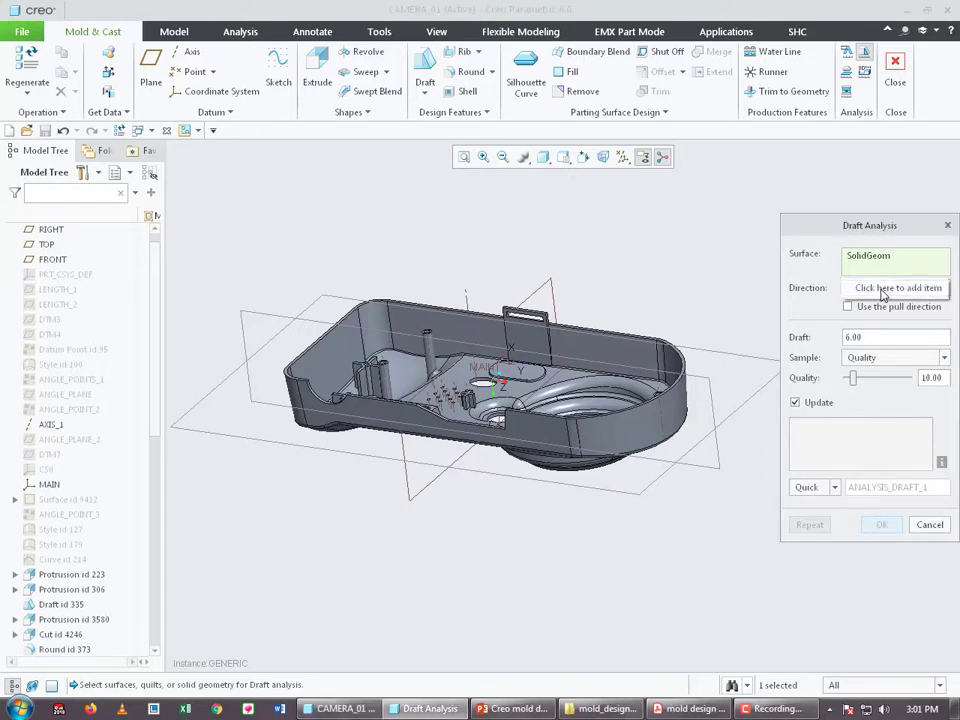
{"action": "left_click", "coordinate": [883, 289]}
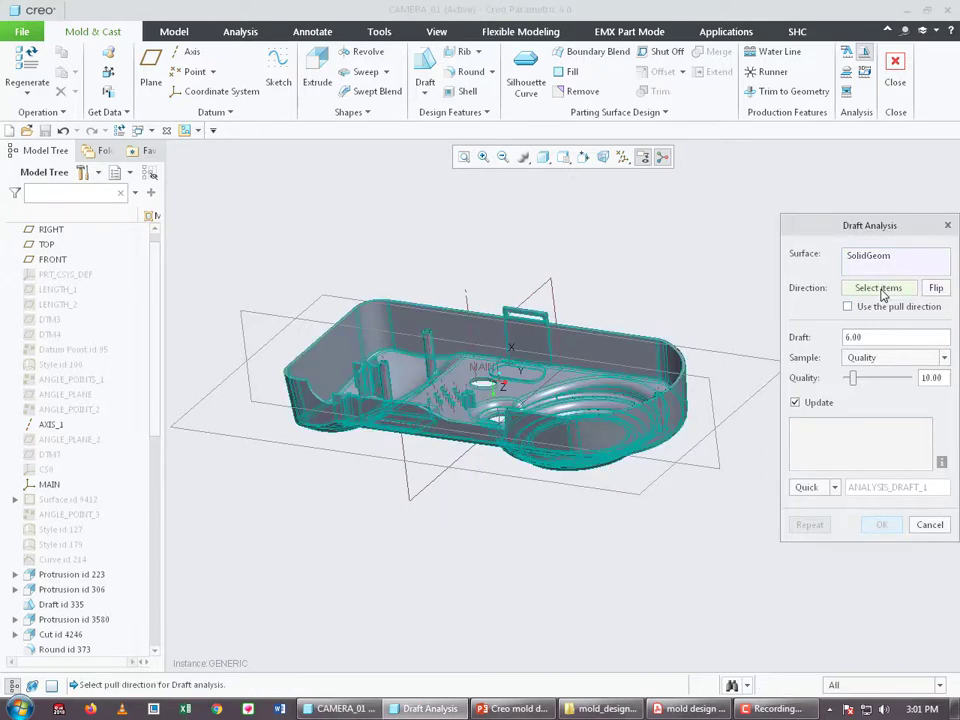
{"action": "left_click", "coordinate": [643, 498]}
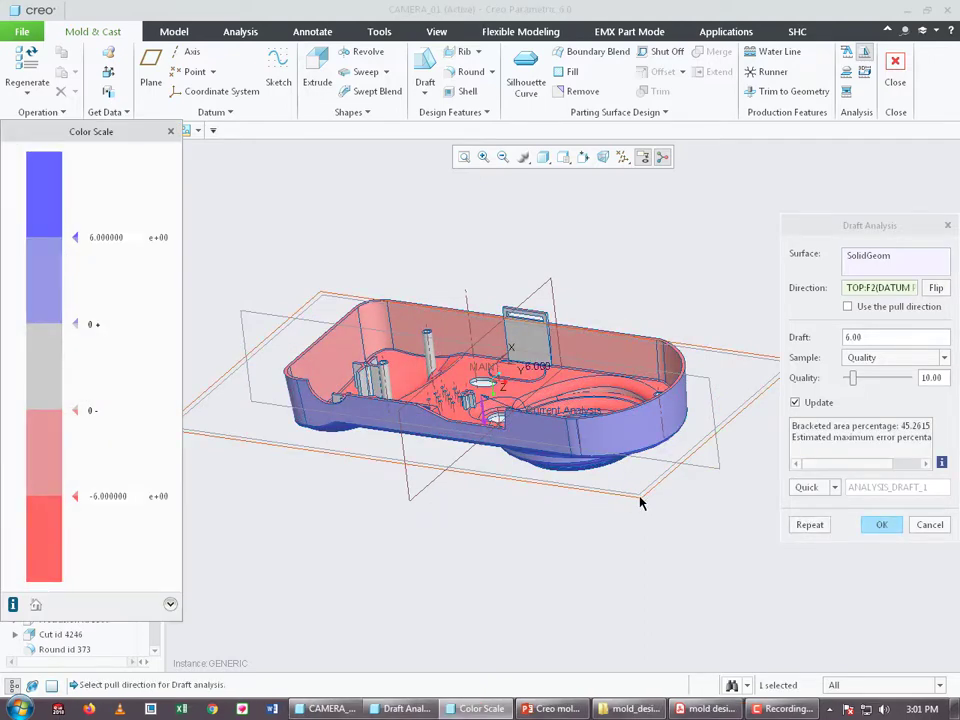
Set the draft angle of the analysis to 3 degrees
{"action": "left_click", "coordinate": [868, 339]}
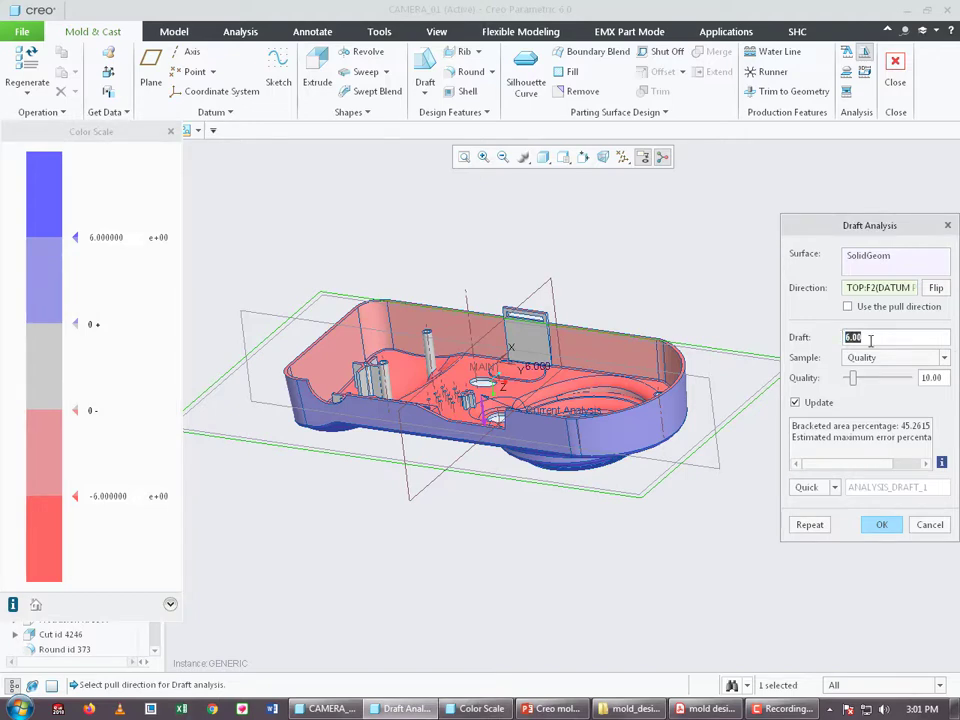
{"action": "middle_click_drag", "start_coordinate": [621, 311], "coordinate": [613, 323]}
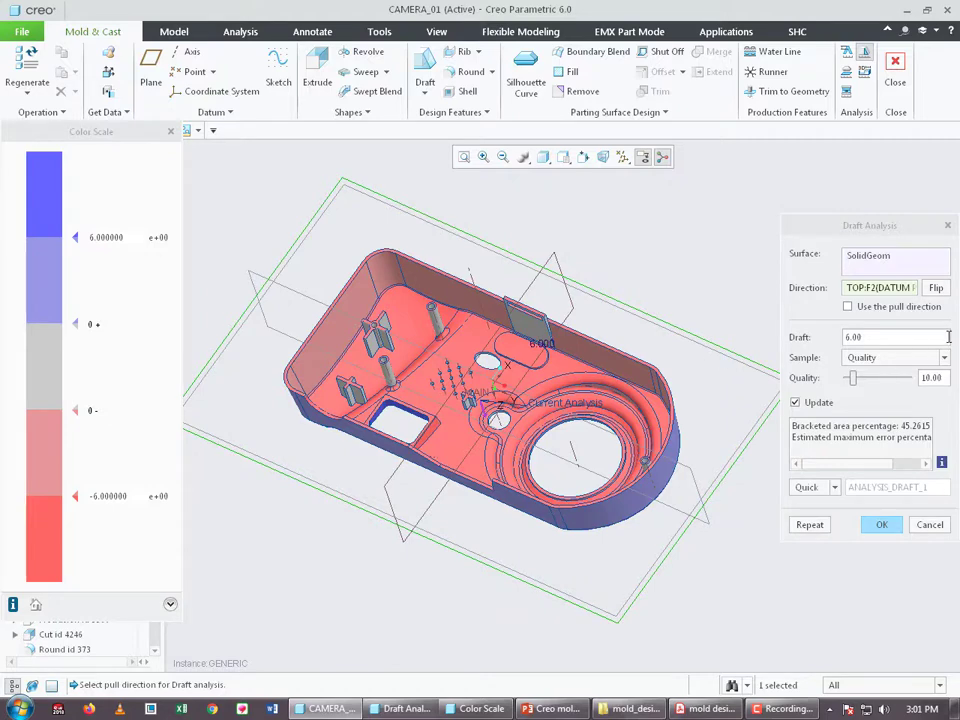
{"action": "double_click", "coordinate": [880, 336]}
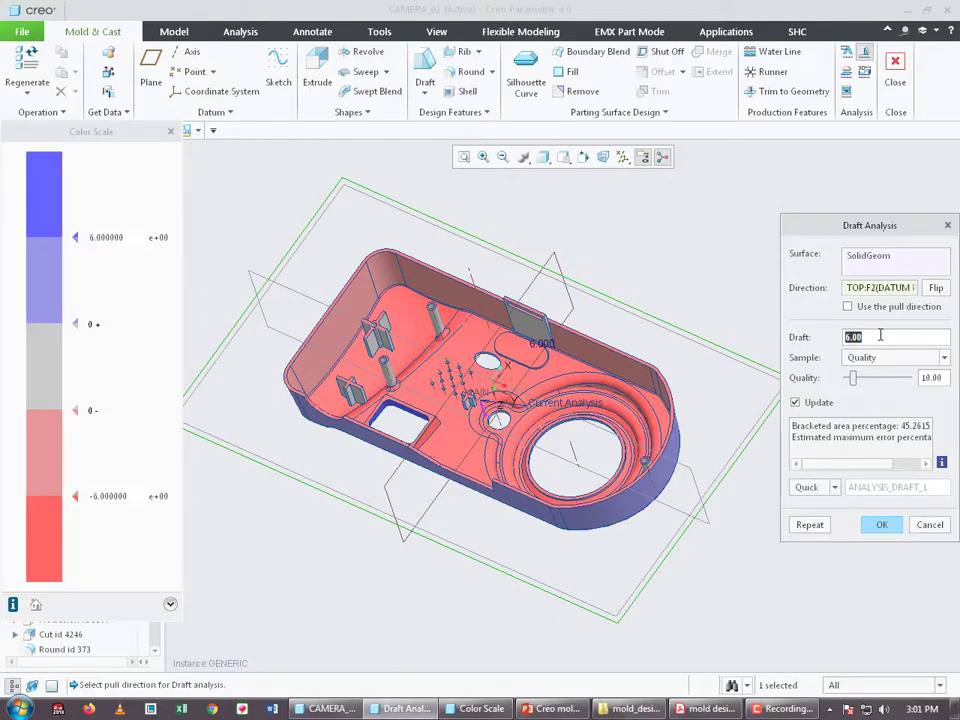
{"action": "type", "text": "3"}
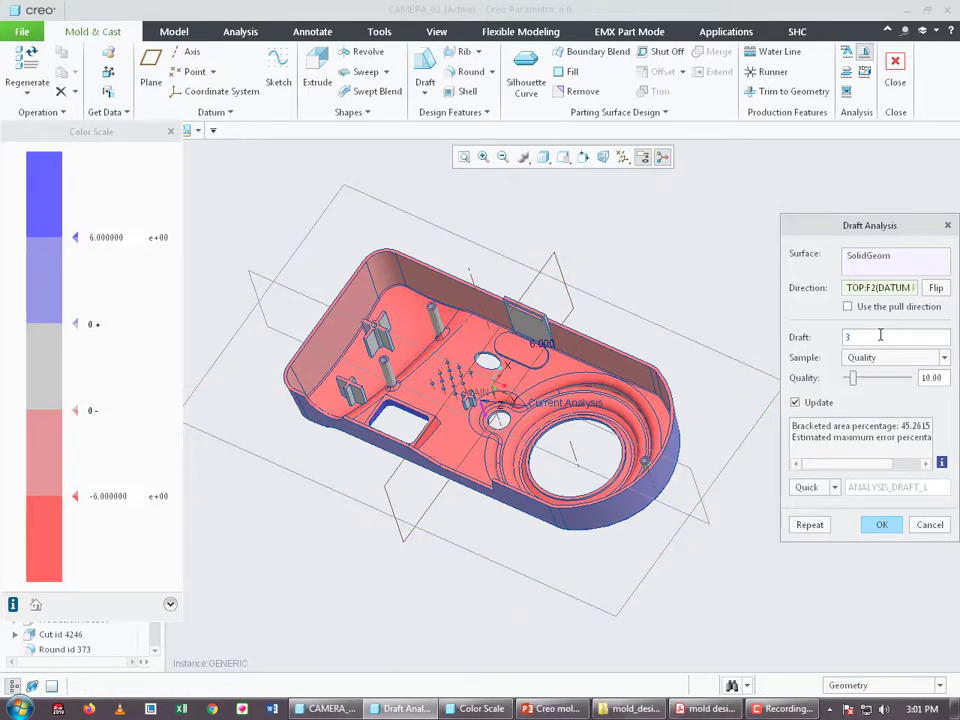
{"action": "key", "text": "Return"}
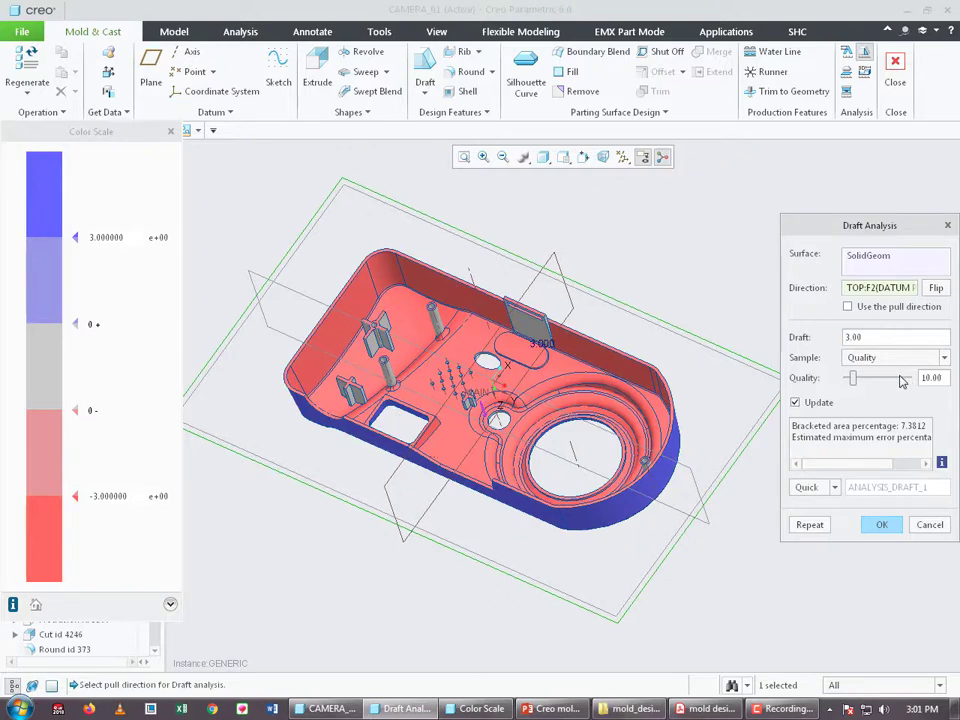
Shift the colour scale window slightly and examine the draft colours on the housing's outer and inner walls
{"action": "left_click_drag", "start_coordinate": [75, 137], "coordinate": [105, 137]}
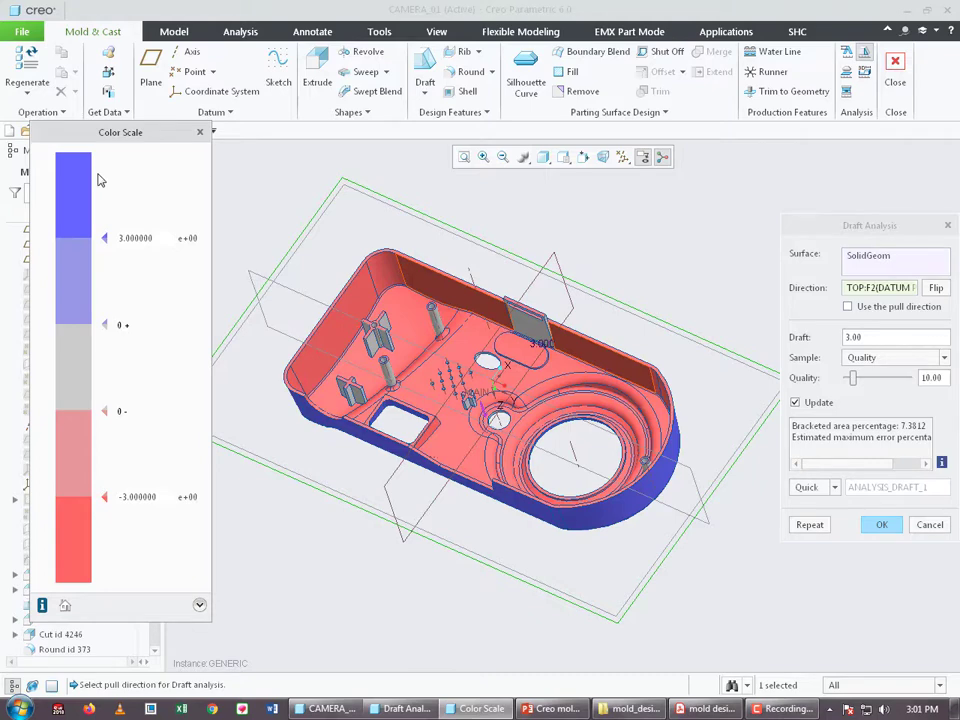
{"action": "middle_click_drag", "start_coordinate": [162, 288], "coordinate": [311, 327]}
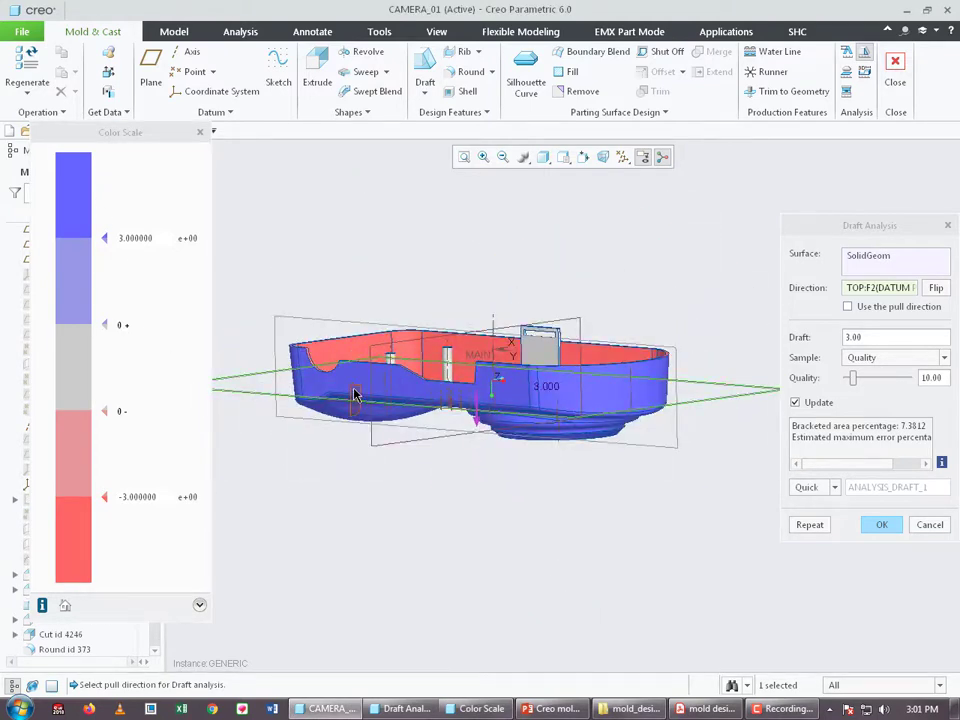
{"action": "middle_click_drag", "start_coordinate": [354, 394], "coordinate": [315, 425]}
{"action": "scroll", "coordinate": [328, 377], "scroll_direction": "down", "scroll_amount": 3}
{"action": "scroll", "coordinate": [451, 357], "scroll_direction": "up", "scroll_amount": 2}
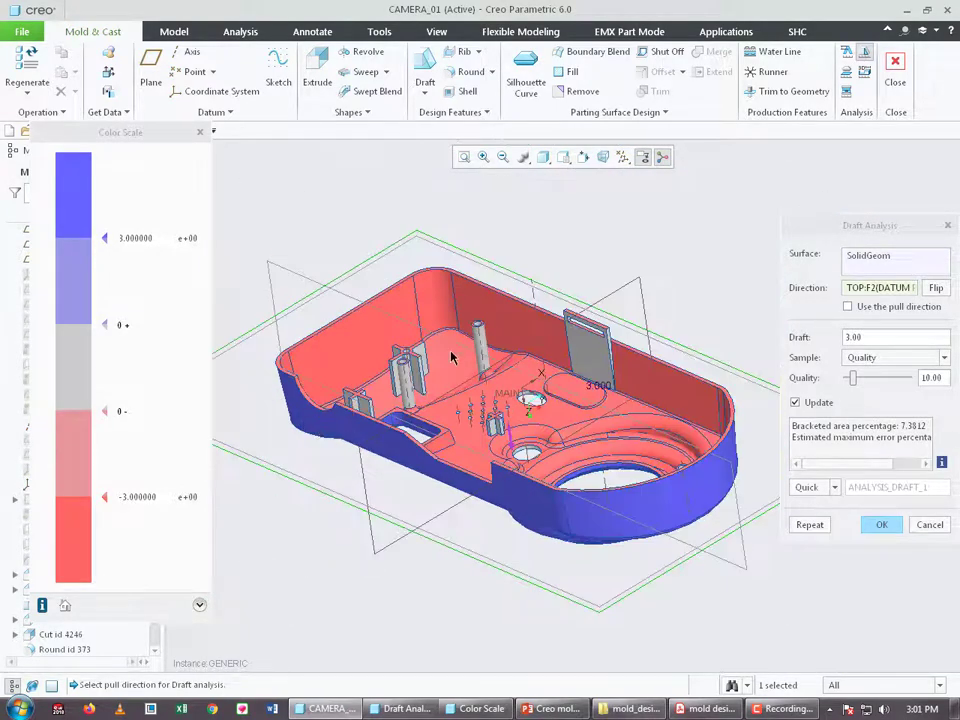
{"action": "scroll", "coordinate": [450, 357], "scroll_direction": "down", "scroll_amount": 3}
{"action": "scroll", "coordinate": [375, 378], "scroll_direction": "up", "scroll_amount": 3}
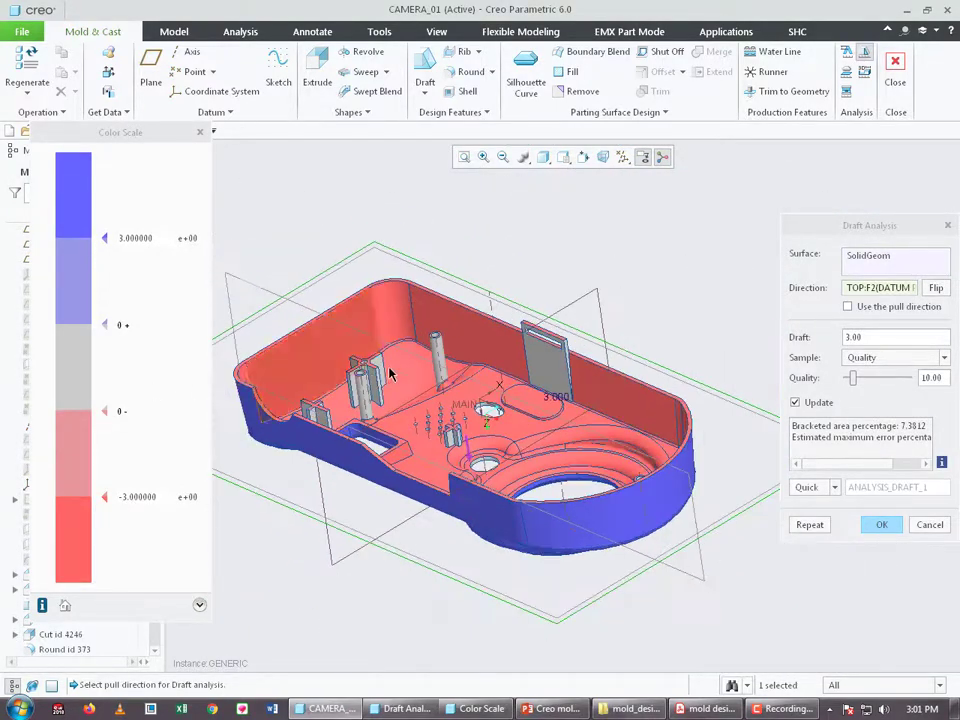
{"action": "middle_click_drag", "start_coordinate": [390, 374], "coordinate": [458, 395]}
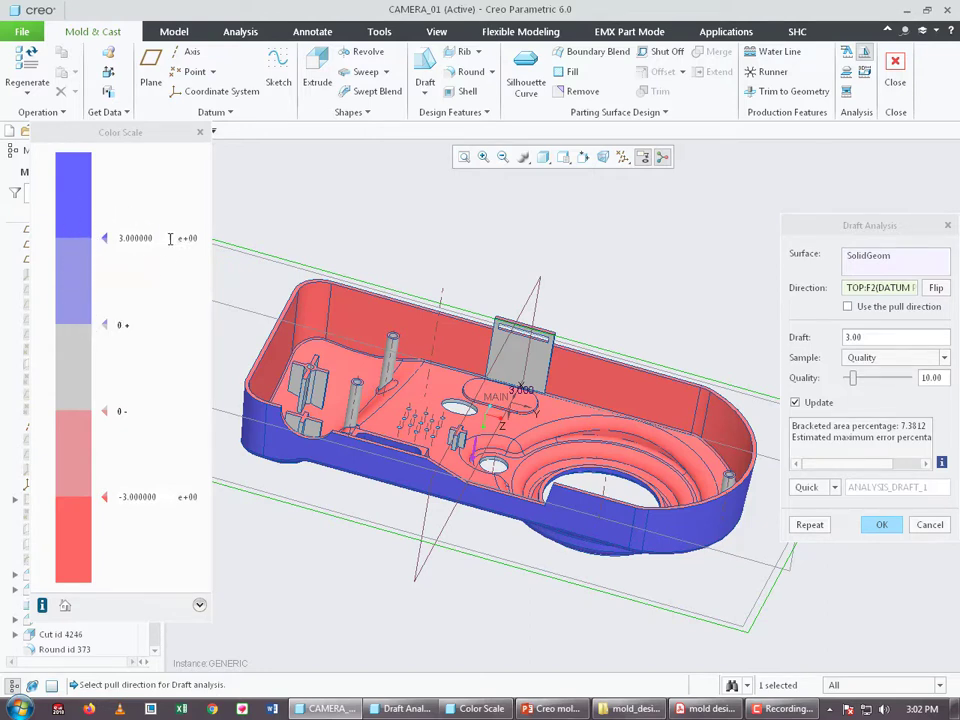
{"action": "middle_click_drag", "start_coordinate": [481, 450], "coordinate": [393, 374]}
{"action": "key", "text": "ctrl+d"}
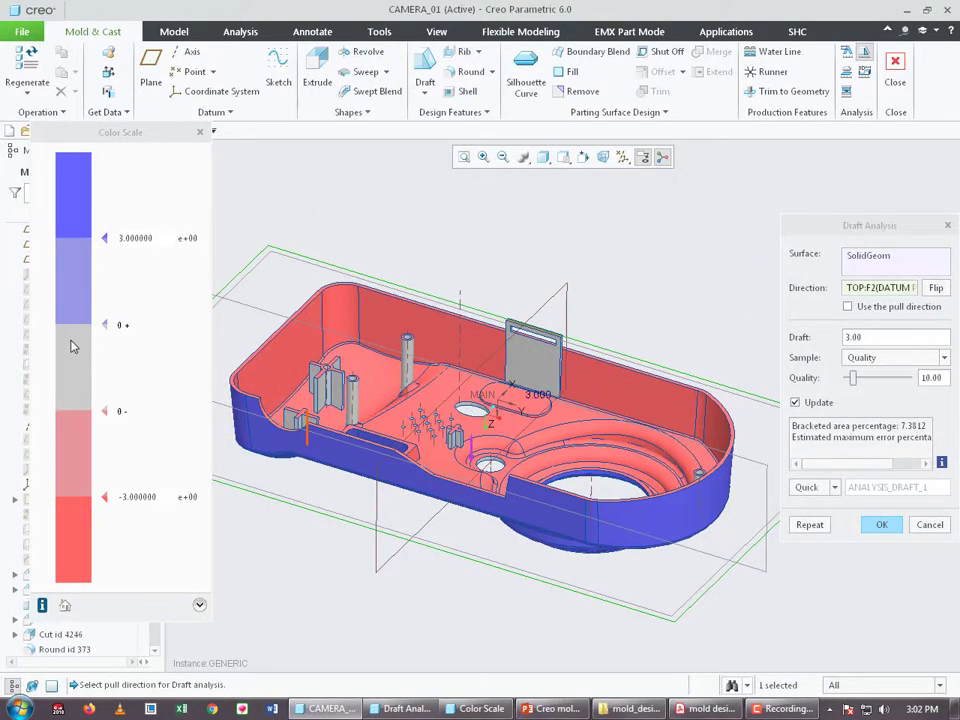
Examine the draft colours on the interior posts, cross-shaped ribs and slotted tab of the housing
{"action": "middle_click_drag", "start_coordinate": [324, 376], "coordinate": [312, 414]}
{"action": "scroll", "coordinate": [300, 369], "scroll_direction": "down", "scroll_amount": 3}
{"action": "scroll", "coordinate": [361, 381], "scroll_direction": "up", "scroll_amount": 3}
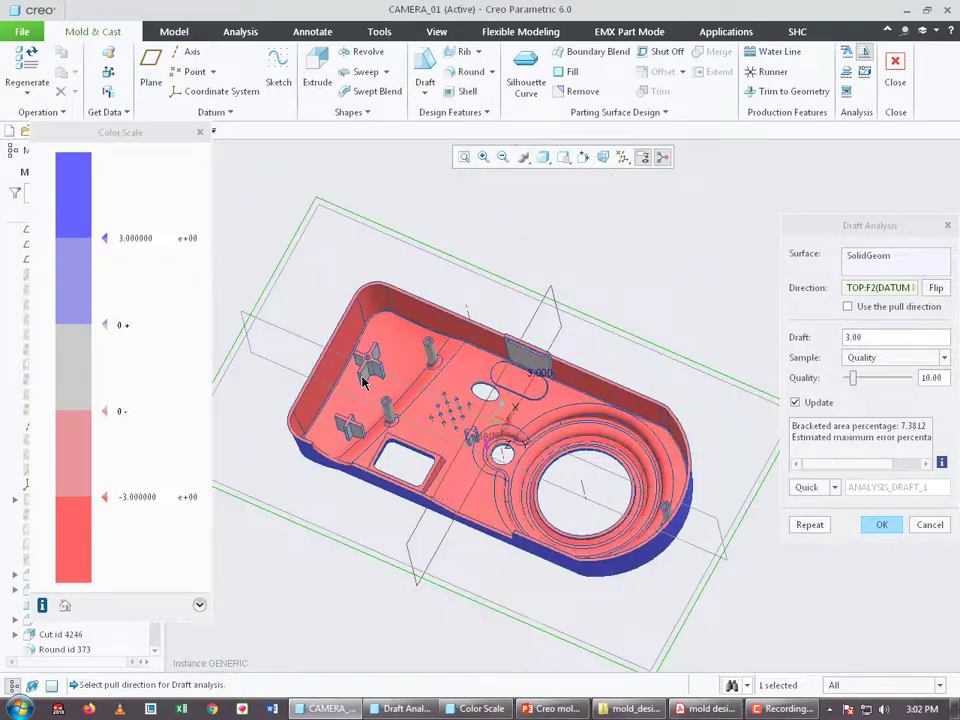
{"action": "middle_click_drag", "start_coordinate": [362, 381], "coordinate": [369, 354]}
{"action": "scroll", "coordinate": [371, 415], "scroll_direction": "down", "scroll_amount": 3}
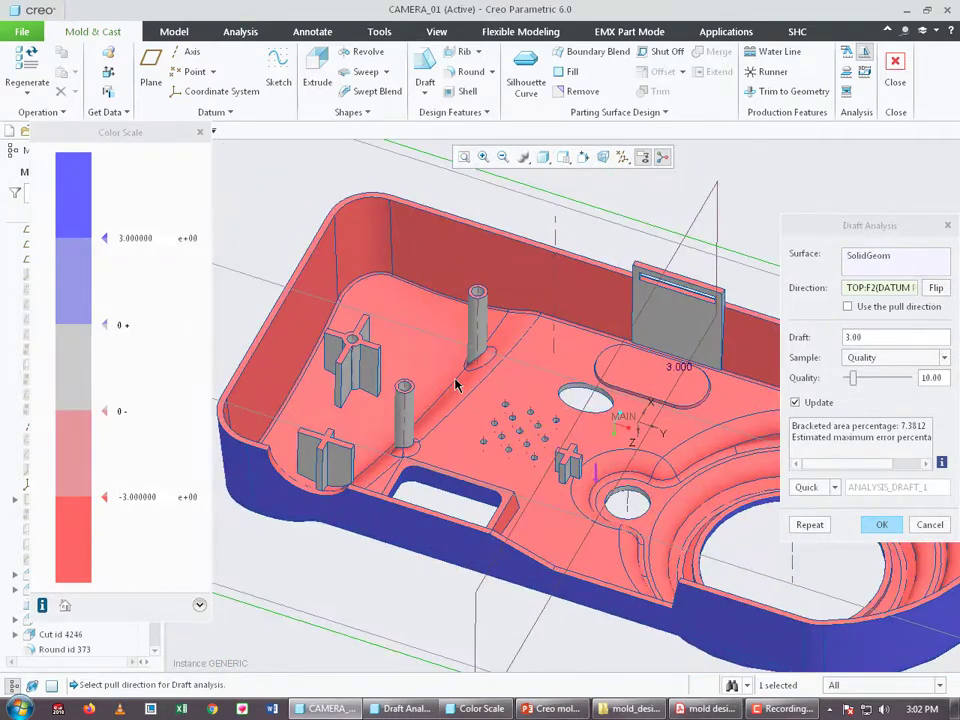
{"action": "middle_click_drag", "start_coordinate": [455, 385], "coordinate": [474, 364]}
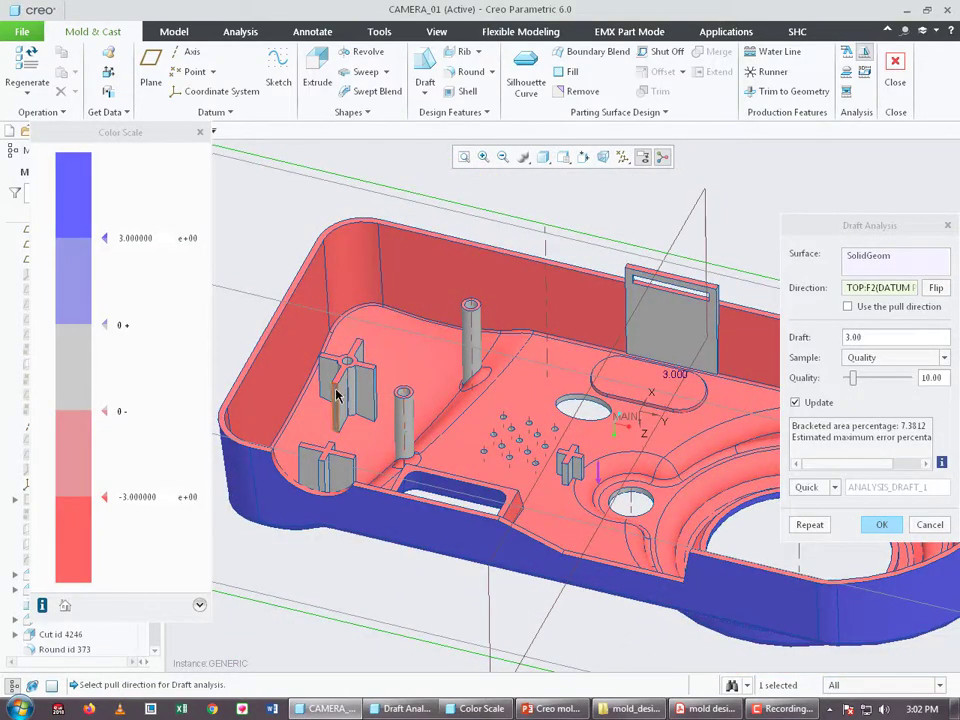
{"action": "middle_click_drag", "start_coordinate": [338, 437], "coordinate": [729, 317]}
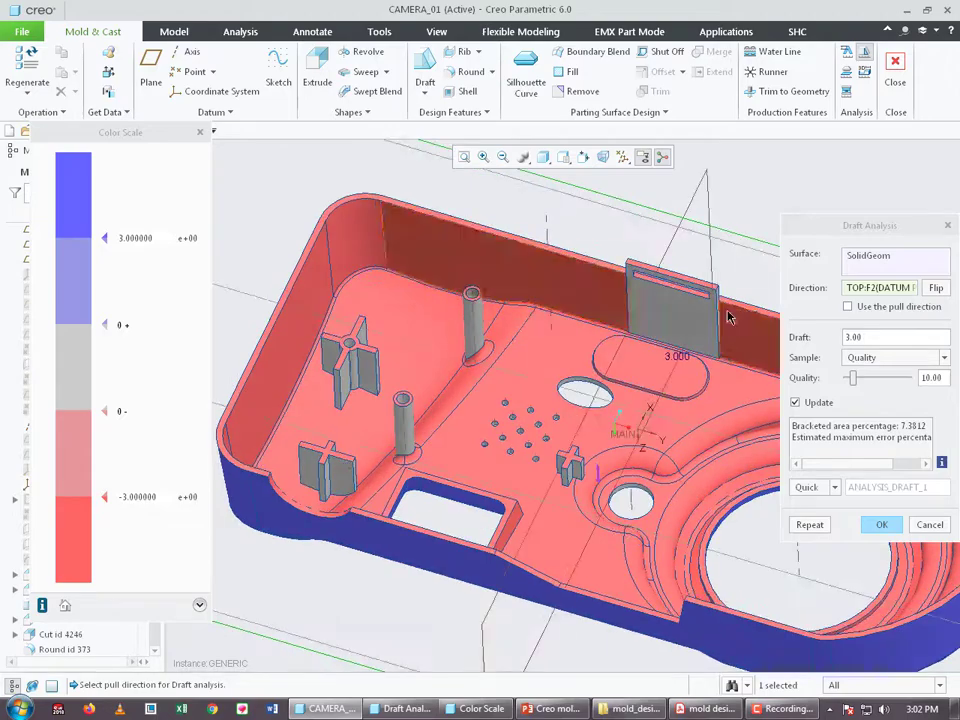
Inspect the draft colours on the post beside the large lens opening and across the whole housing interior
{"action": "scroll", "coordinate": [446, 373], "scroll_direction": "up", "scroll_amount": 3}
{"action": "middle_click_drag", "start_coordinate": [446, 373], "coordinate": [565, 390]}
{"action": "scroll", "coordinate": [724, 370], "scroll_direction": "down", "scroll_amount": 3}
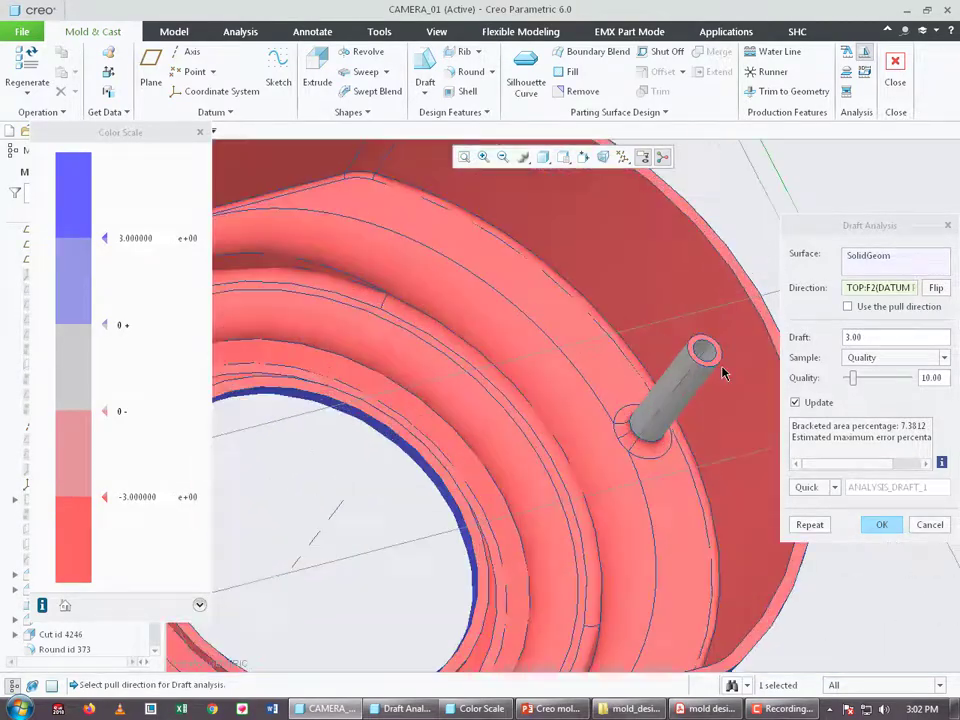
{"action": "scroll", "coordinate": [724, 374], "scroll_direction": "up", "scroll_amount": 4}
{"action": "scroll", "coordinate": [681, 361], "scroll_direction": "up", "scroll_amount": 2}
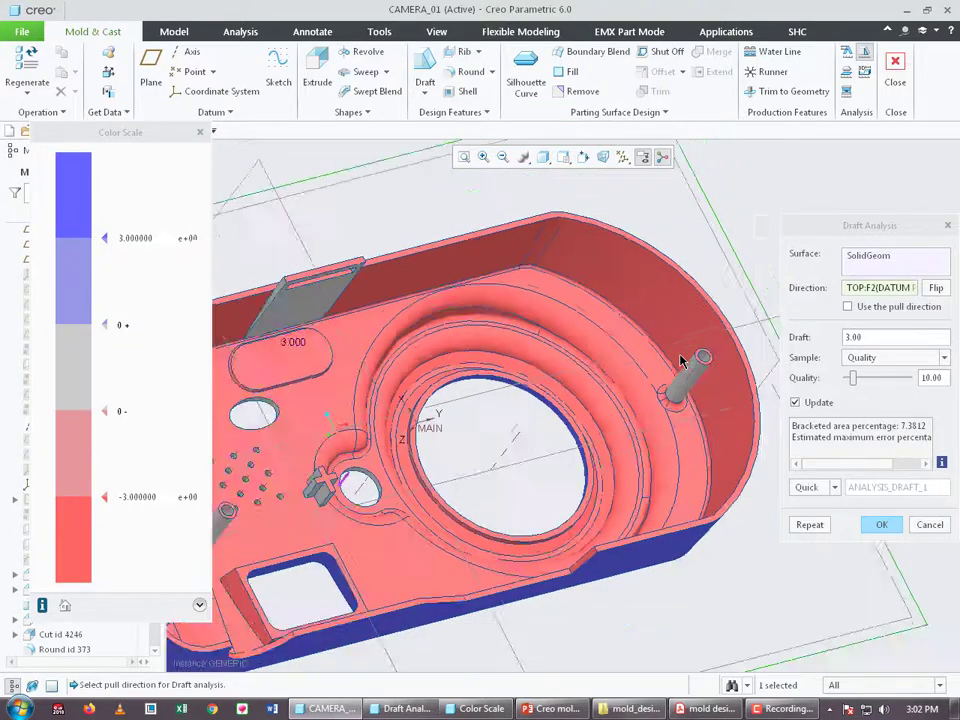
{"action": "middle_click_drag", "start_coordinate": [681, 361], "coordinate": [604, 328]}
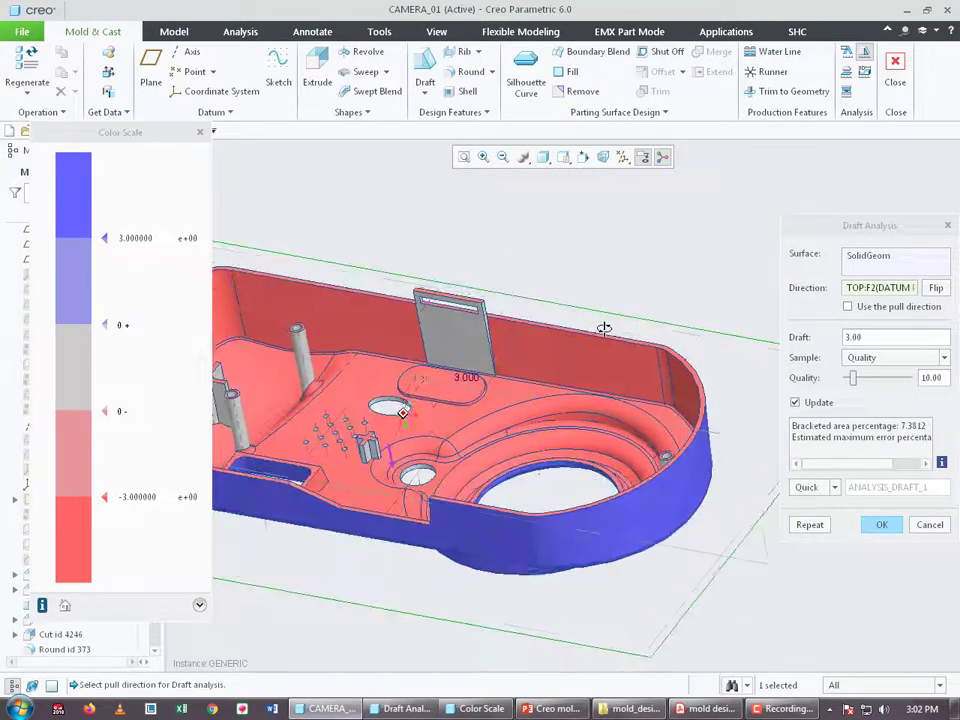
{"action": "scroll", "coordinate": [656, 317], "scroll_direction": "up", "scroll_amount": 3}
{"action": "mouse_move", "coordinate": [531, 374]}
{"action": "middle_mouse_down"}
{"action": "mouse_move", "coordinate": [537, 402]}
{"action": "mouse_move", "coordinate": [497, 559]}
{"action": "mouse_move", "coordinate": [459, 615]}
{"action": "mouse_move", "coordinate": [514, 397]}
{"action": "mouse_move", "coordinate": [508, 365]}
{"action": "mouse_move", "coordinate": [530, 360]}
{"action": "middle_mouse_up"}
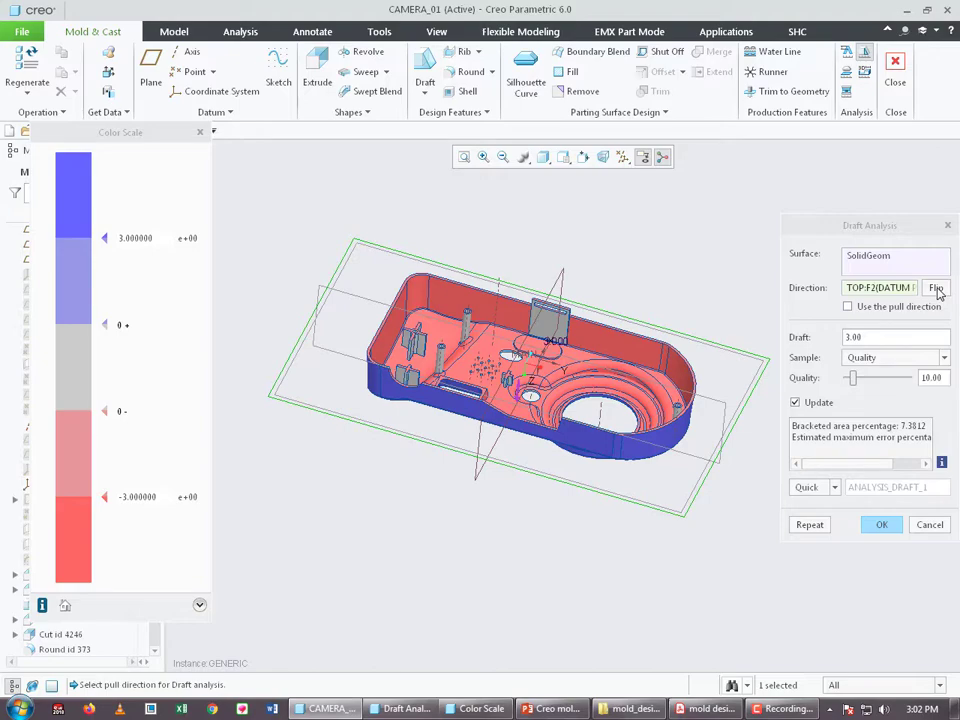
Flip the draft analysis direction and examine the housing's inner faces, posts and slotted tab
{"action": "left_click", "coordinate": [936, 288]}
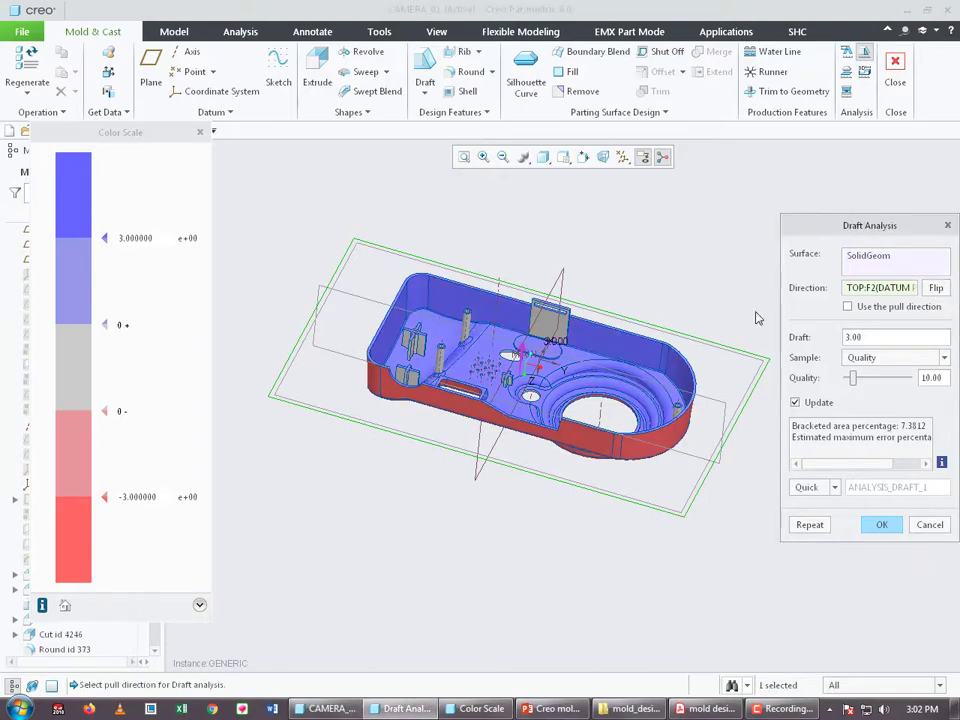
{"action": "scroll", "coordinate": [544, 369], "scroll_direction": "down", "scroll_amount": 3}
{"action": "middle_click_drag", "start_coordinate": [540, 368], "coordinate": [416, 350]}
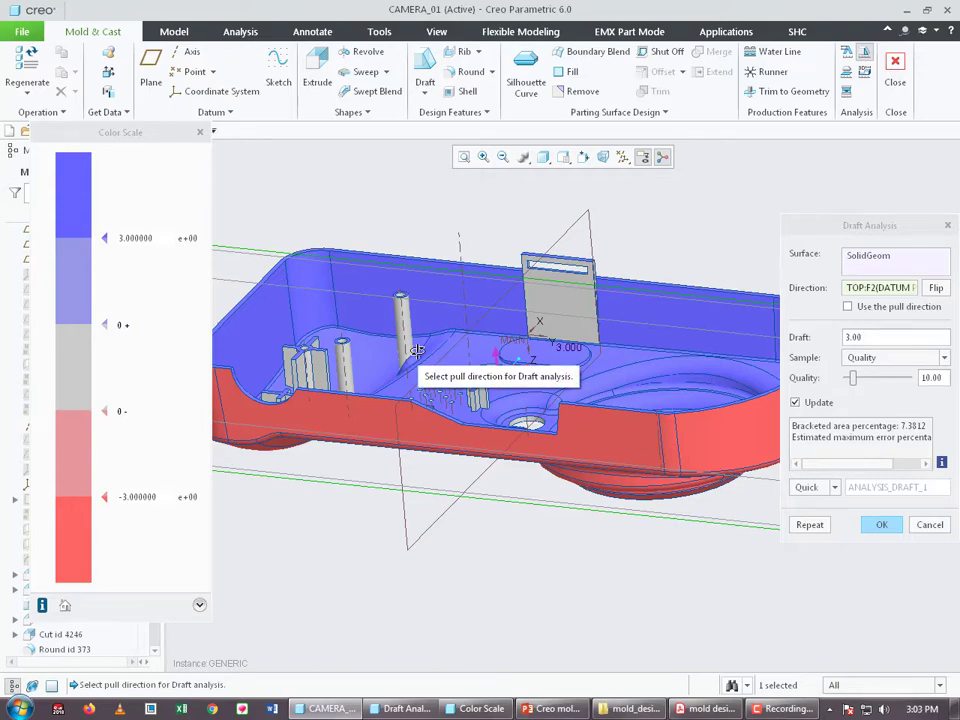
{"action": "middle_click_drag", "start_coordinate": [439, 430], "coordinate": [452, 463]}
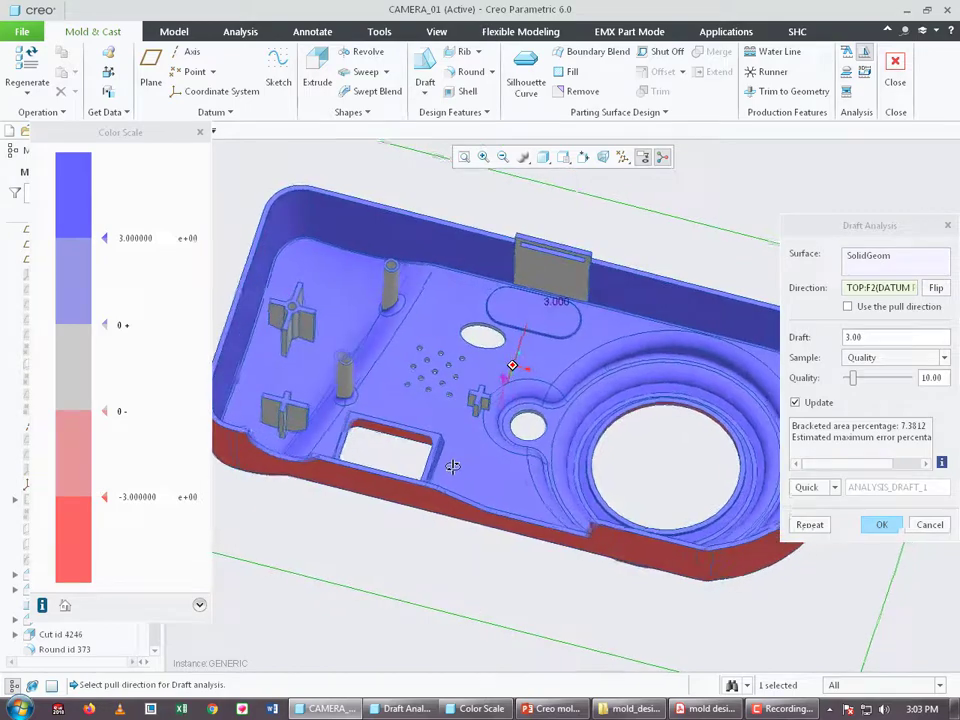
{"action": "scroll", "coordinate": [551, 315], "scroll_direction": "down", "scroll_amount": 4}
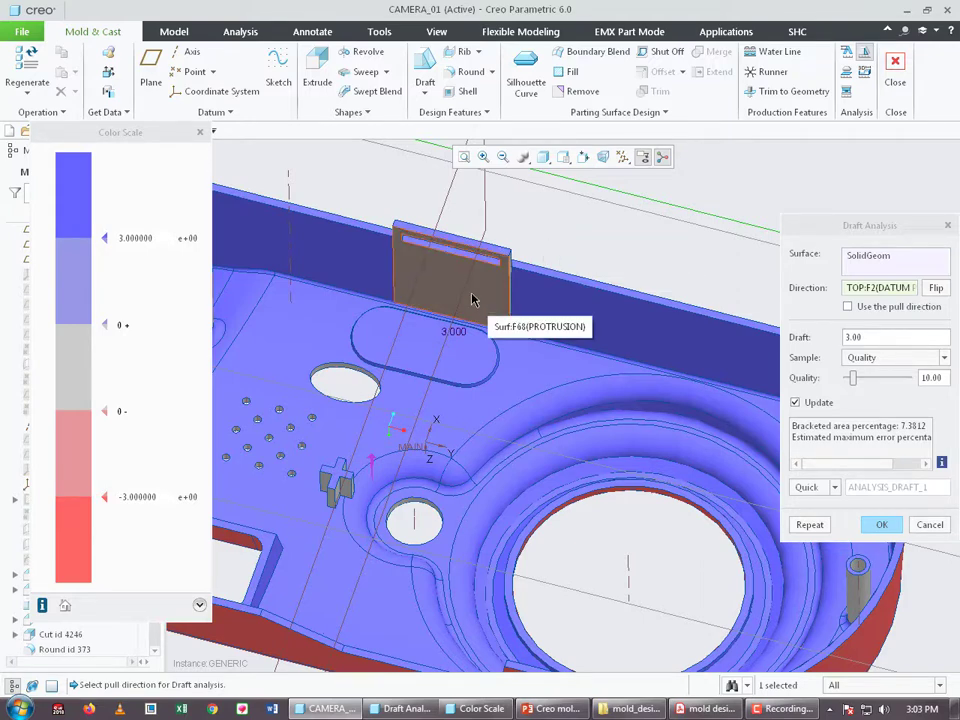
{"action": "scroll", "coordinate": [490, 260], "scroll_direction": "up", "scroll_amount": 5}
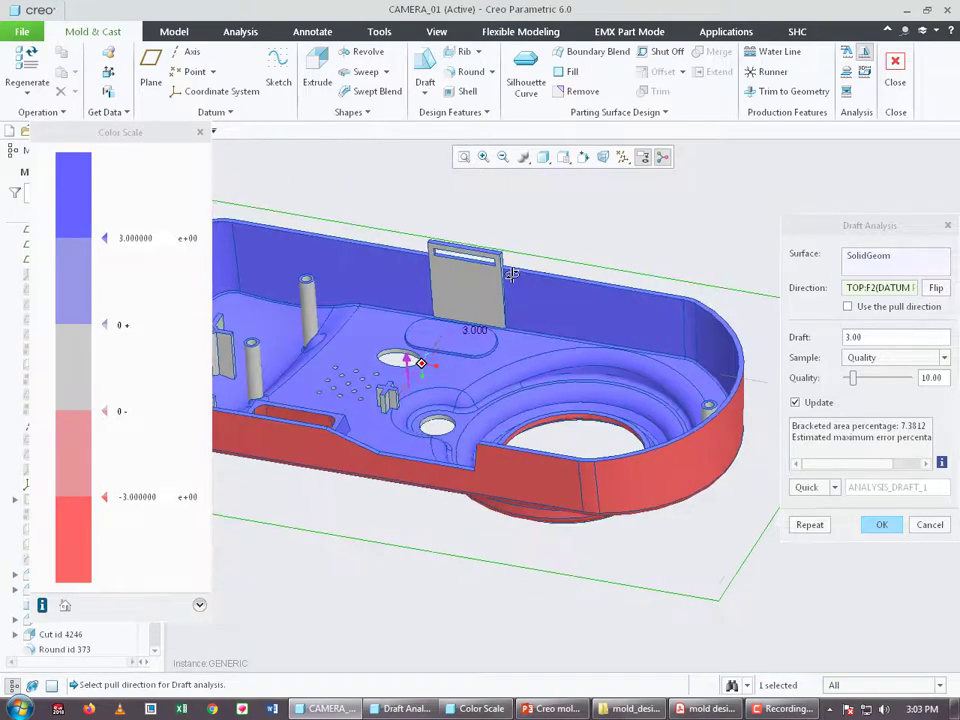
{"action": "scroll", "coordinate": [511, 273], "scroll_direction": "down", "scroll_amount": 5}
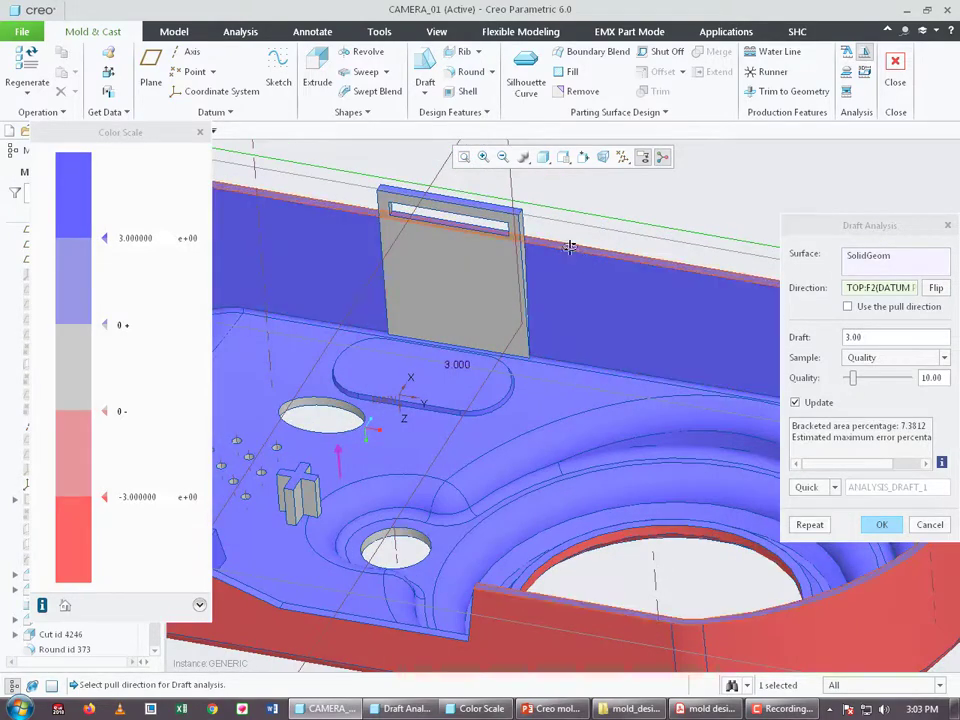
{"action": "middle_click_drag", "start_coordinate": [569, 246], "coordinate": [558, 254]}
{"action": "scroll", "coordinate": [569, 252], "scroll_direction": "up", "scroll_amount": 5}
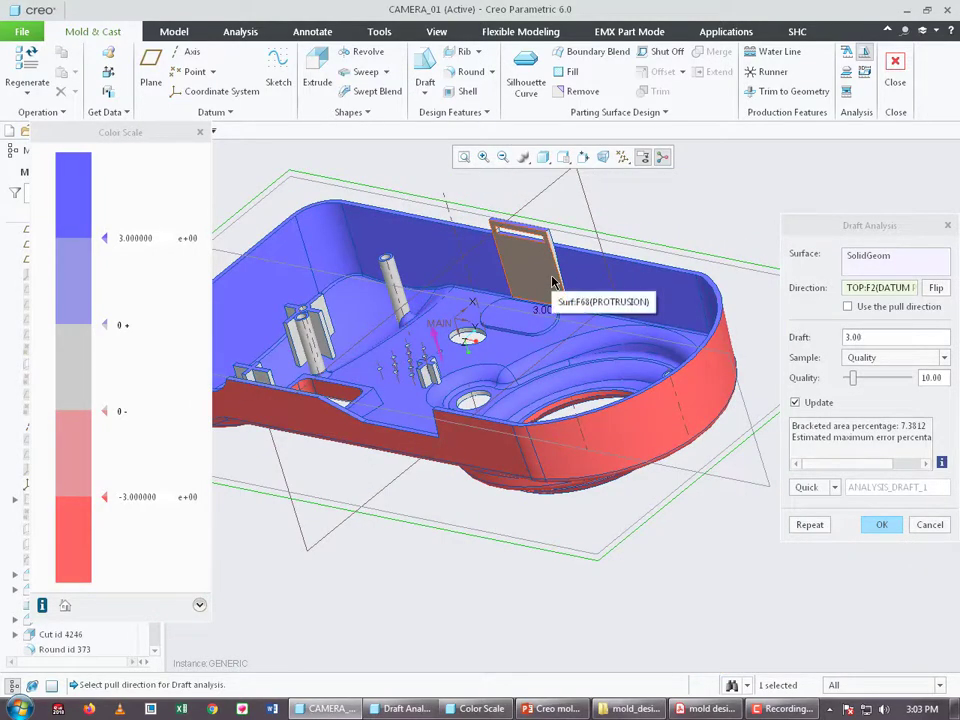
Accept the draft analysis and close the Mold/Cast application to return to part modelling
{"action": "left_click", "coordinate": [882, 525]}
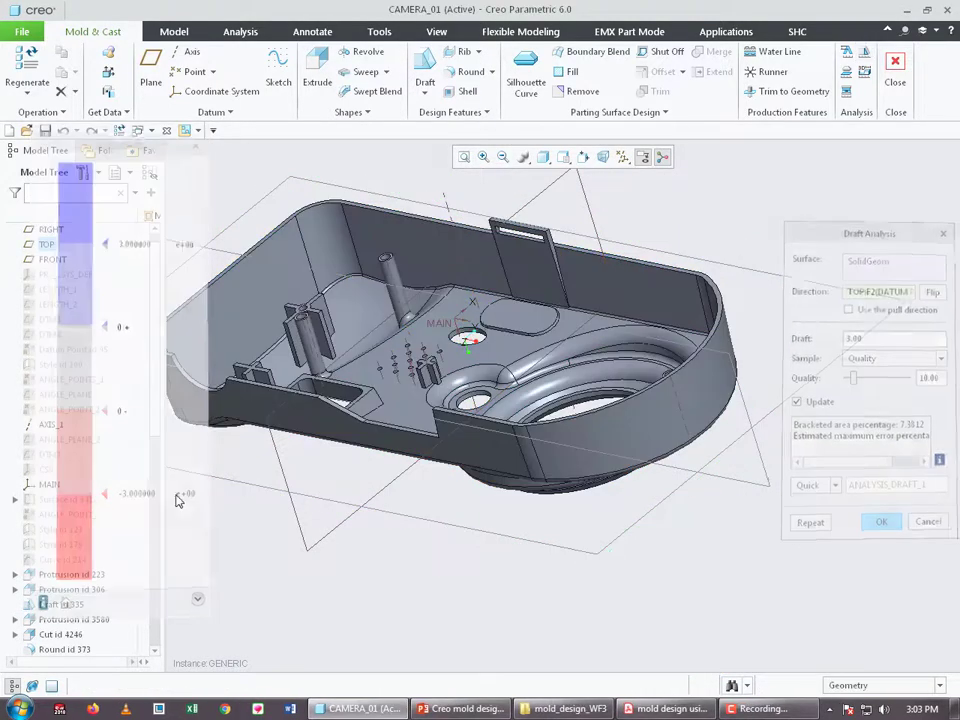
{"action": "scroll", "coordinate": [524, 272], "scroll_direction": "up", "scroll_amount": 3}
{"action": "scroll", "coordinate": [562, 277], "scroll_direction": "down", "scroll_amount": 8}
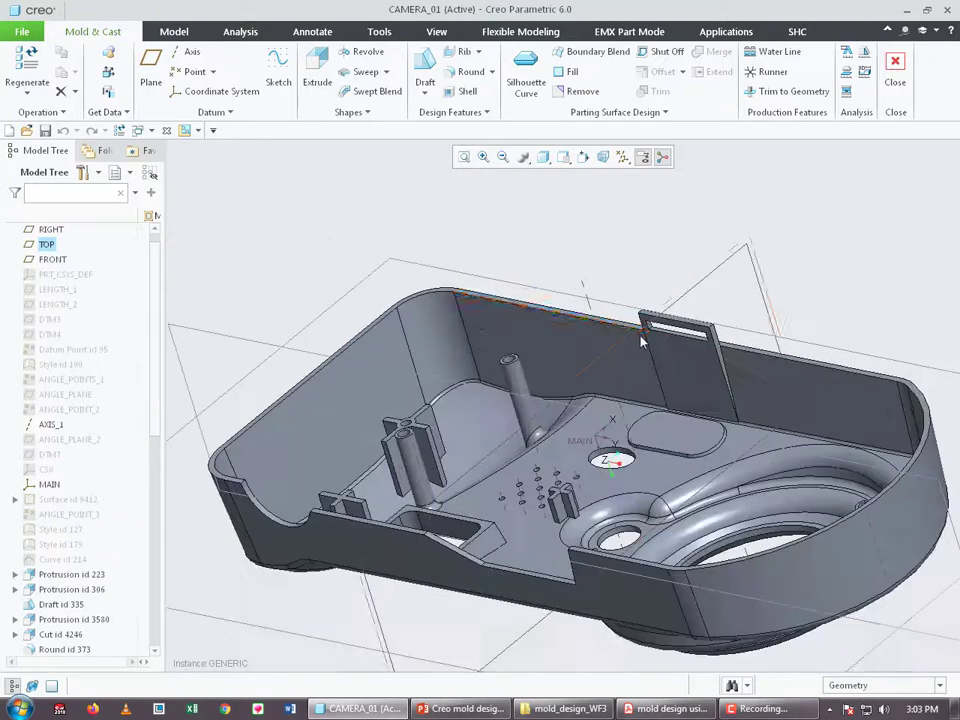
{"action": "scroll", "coordinate": [370, 450], "scroll_direction": "down", "scroll_amount": 3}
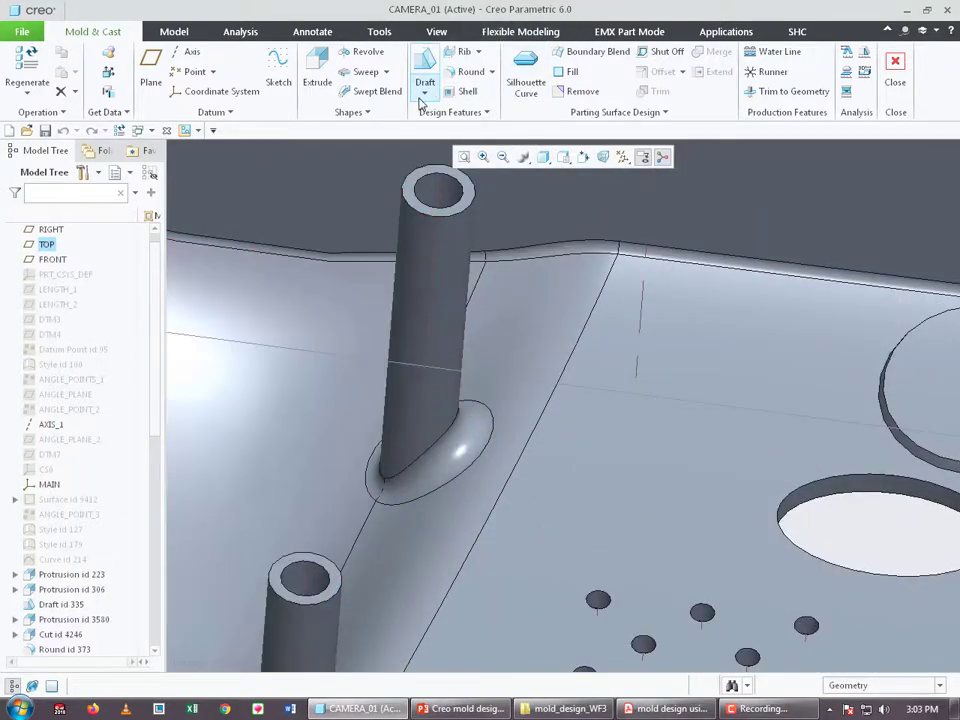
{"action": "left_click", "coordinate": [895, 76]}
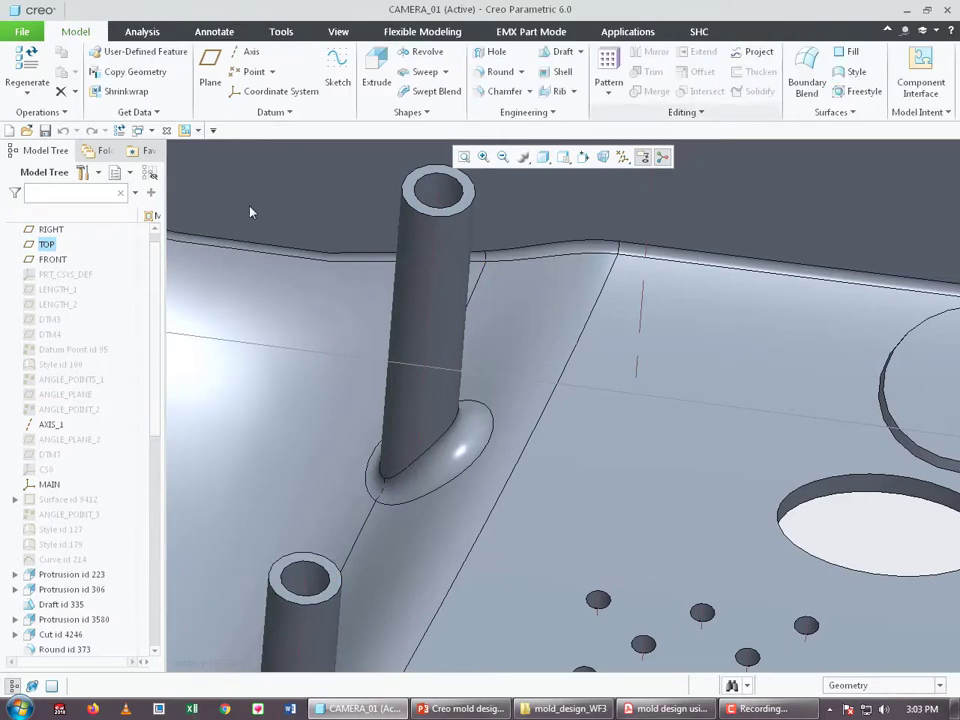
Start a Draft feature and select both halves of the outer surface of the hollow post nearest the slotted-tab wall
{"action": "scroll", "coordinate": [439, 320], "scroll_direction": "up", "scroll_amount": 5}
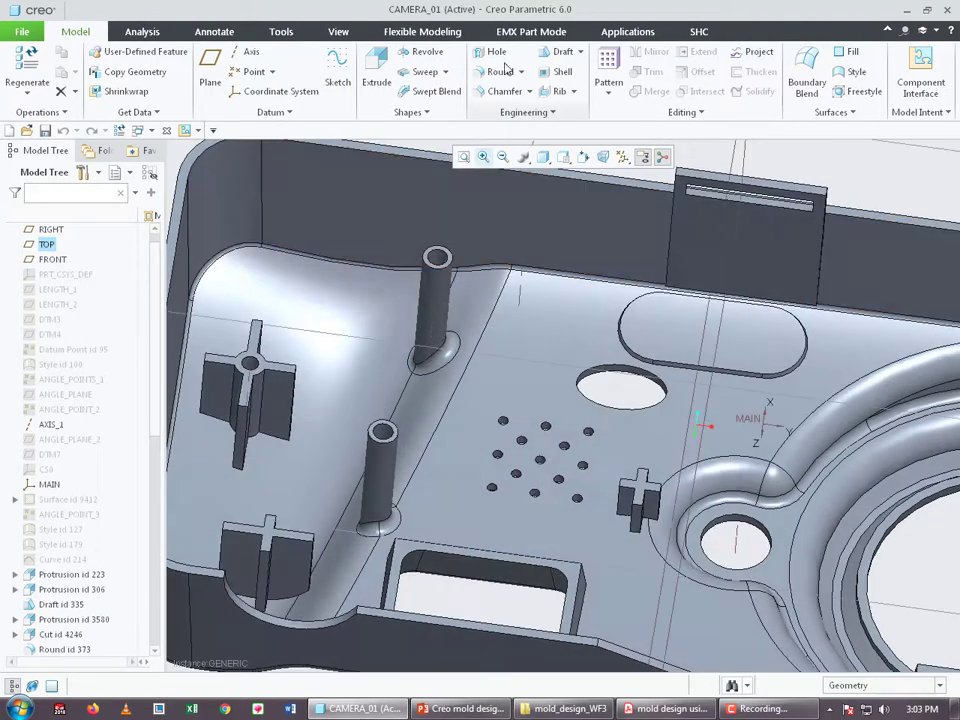
{"action": "left_click", "coordinate": [561, 51]}
{"action": "scroll", "coordinate": [441, 318], "scroll_direction": "down", "scroll_amount": 3}
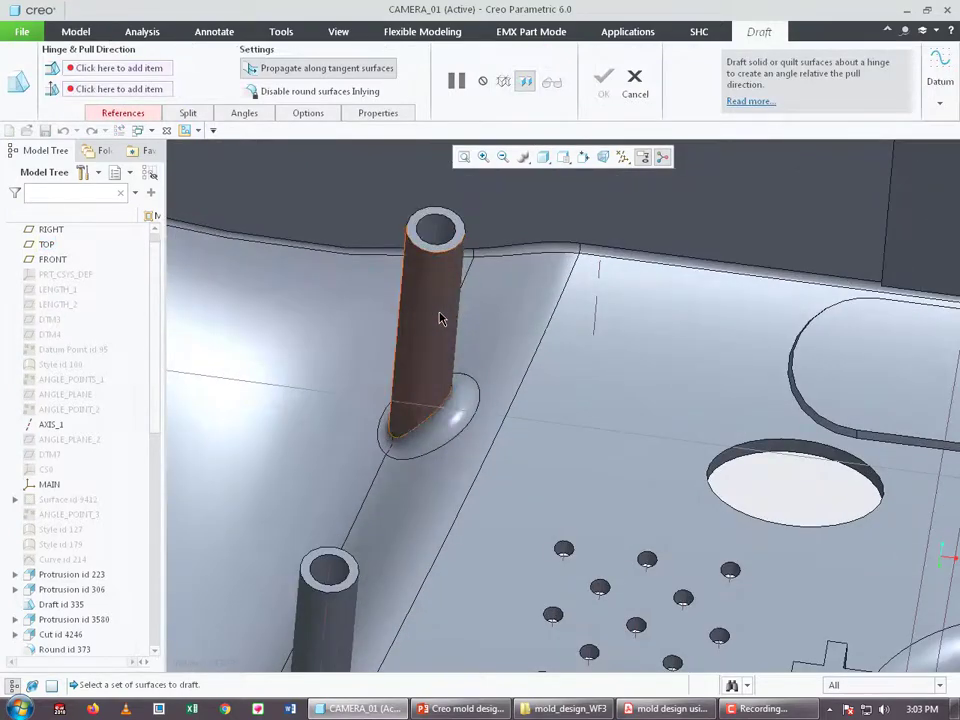
{"action": "left_click", "coordinate": [441, 318]}
{"action": "middle_click_drag", "start_coordinate": [437, 371], "coordinate": [326, 422]}
{"action": "scroll", "coordinate": [326, 422], "scroll_direction": "up", "scroll_amount": 4}
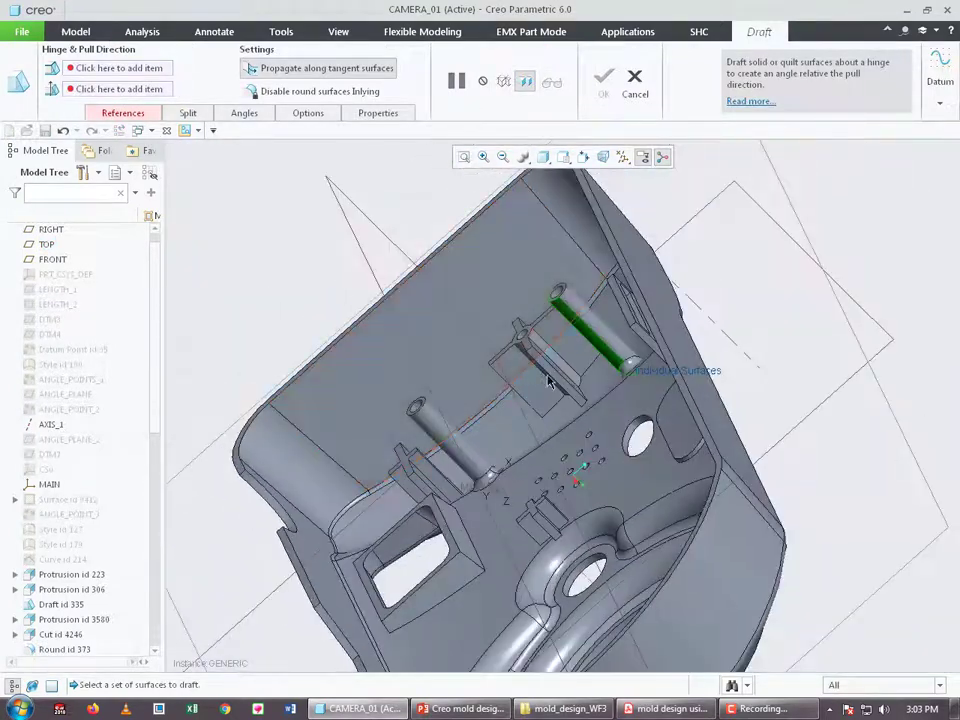
{"action": "scroll", "coordinate": [555, 385], "scroll_direction": "down", "scroll_amount": 5}
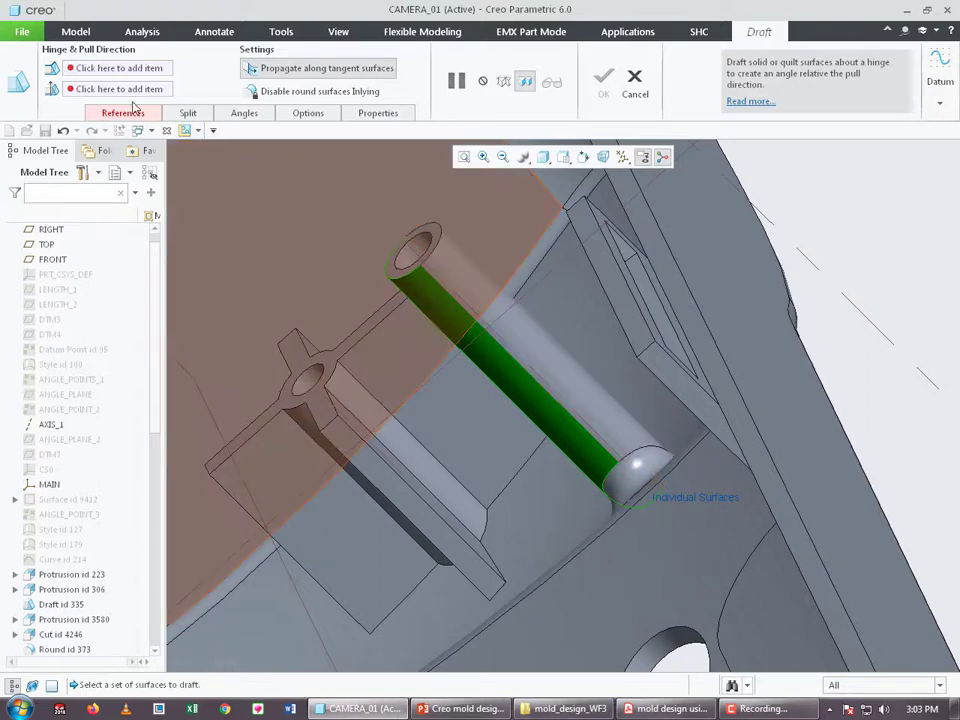
{"action": "left_click", "coordinate": [136, 116]}
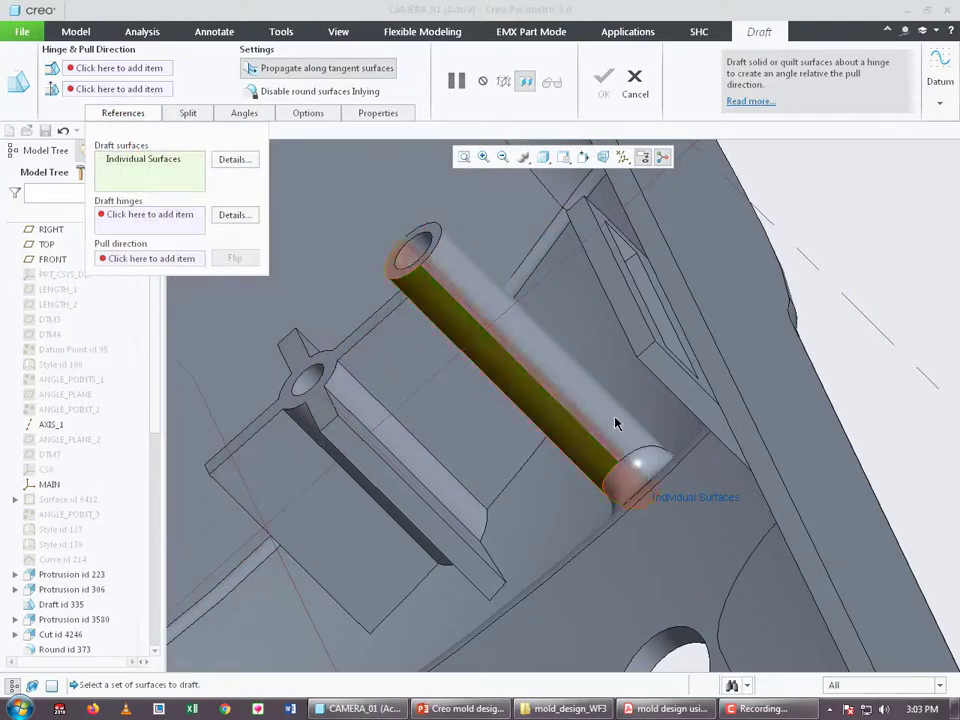
{"action": "left_click", "coordinate": [570, 383]}
{"action": "left_click", "coordinate": [535, 405], "text": "ctrl"}
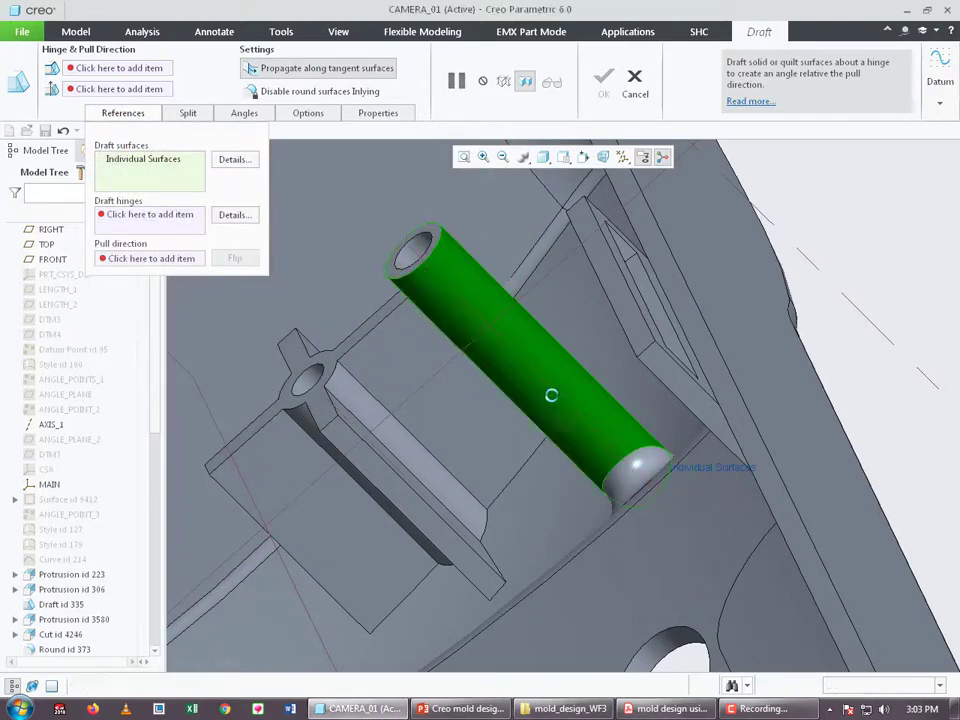
Define the draft hinge as the tangent chain of edges around the base of the selected post
{"action": "scroll", "coordinate": [582, 387], "scroll_direction": "up", "scroll_amount": 5}
{"action": "middle_click_drag", "start_coordinate": [585, 393], "coordinate": [441, 510]}
{"action": "scroll", "coordinate": [441, 510], "scroll_direction": "down", "scroll_amount": 5}
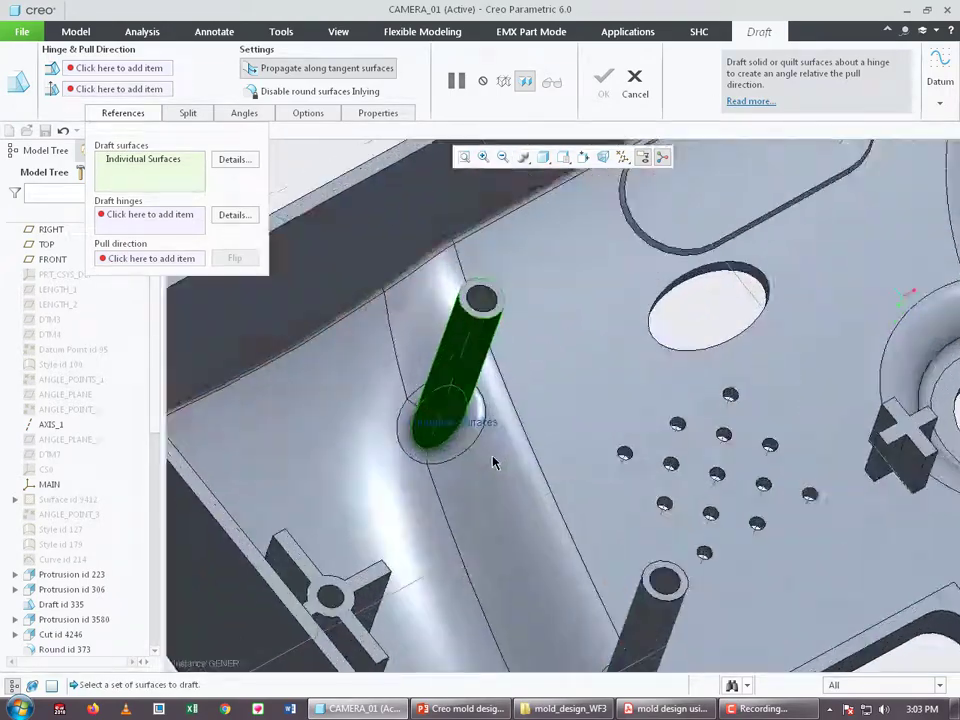
{"action": "left_click", "coordinate": [156, 218]}
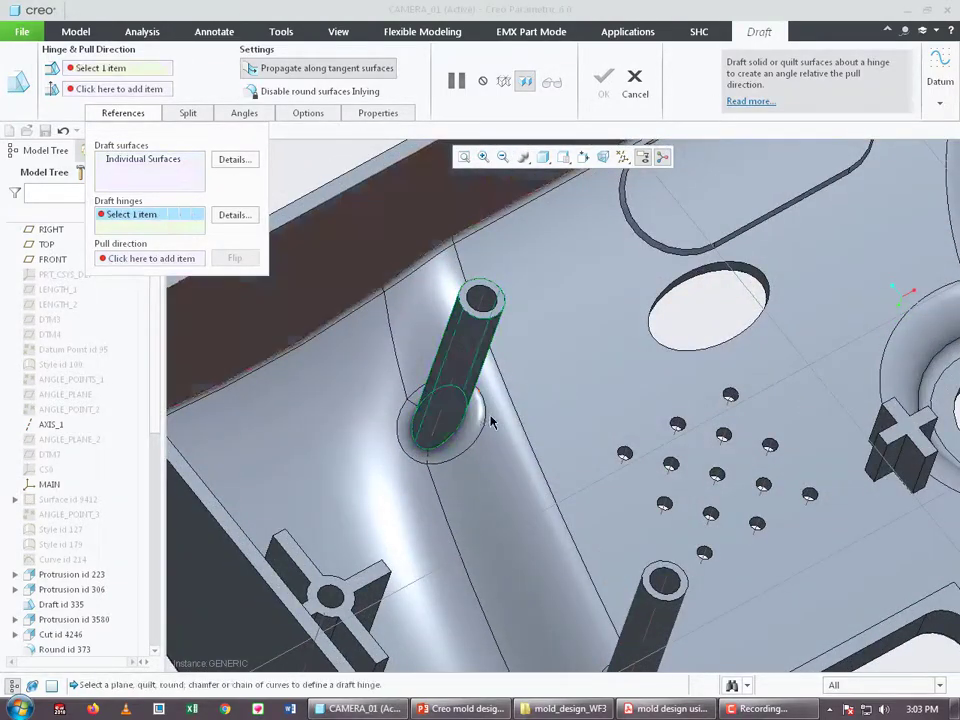
{"action": "left_click", "coordinate": [447, 449]}
{"action": "left_click", "coordinate": [447, 449]}
{"action": "middle_click_drag", "start_coordinate": [416, 452], "coordinate": [459, 459]}
{"action": "scroll", "coordinate": [474, 464], "scroll_direction": "down", "scroll_amount": 4}
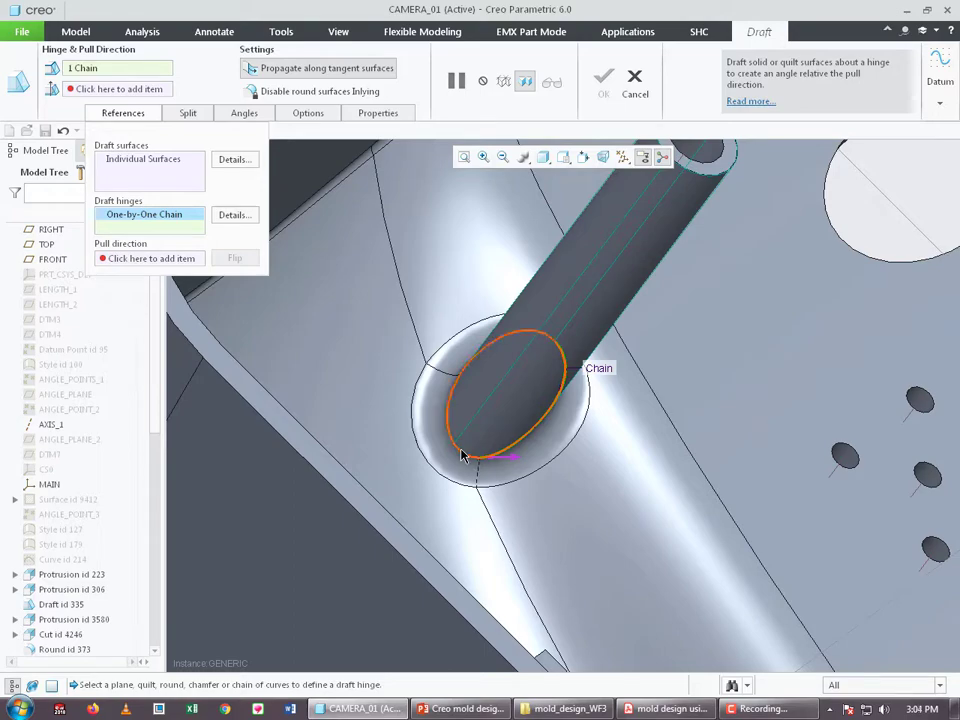
{"action": "left_click", "coordinate": [461, 451]}
{"action": "scroll", "coordinate": [381, 439], "scroll_direction": "up", "scroll_amount": 4}
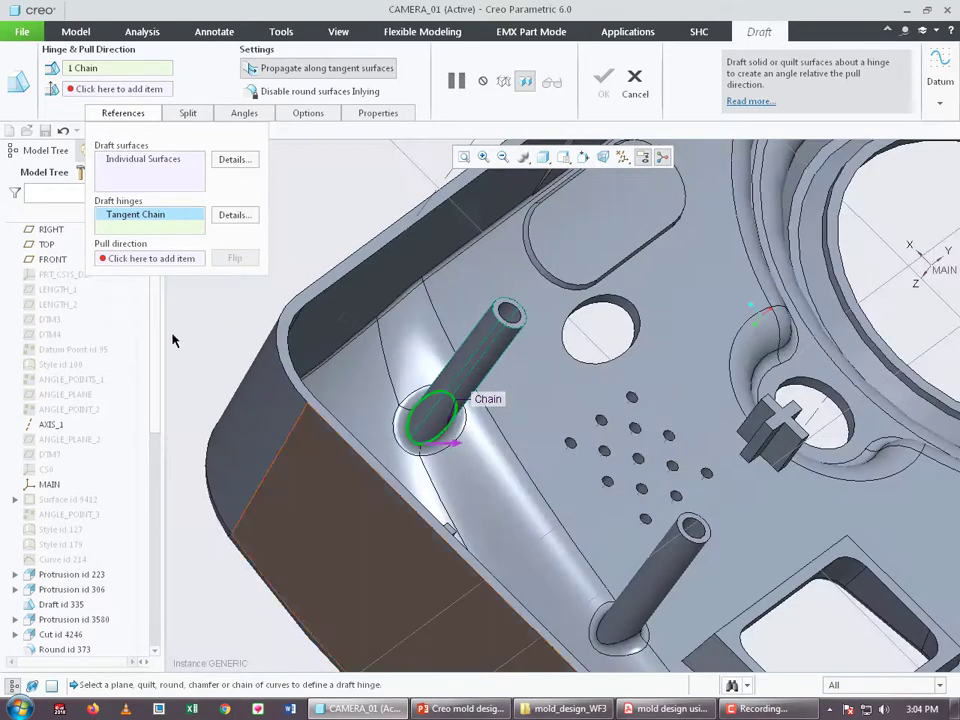
Set the pull direction from the post's flat end face and complete the draft at 1.0 degree
{"action": "left_click", "coordinate": [150, 259]}
{"action": "scroll", "coordinate": [476, 428], "scroll_direction": "up", "scroll_amount": 5}
{"action": "middle_click_drag", "start_coordinate": [476, 428], "coordinate": [497, 304]}
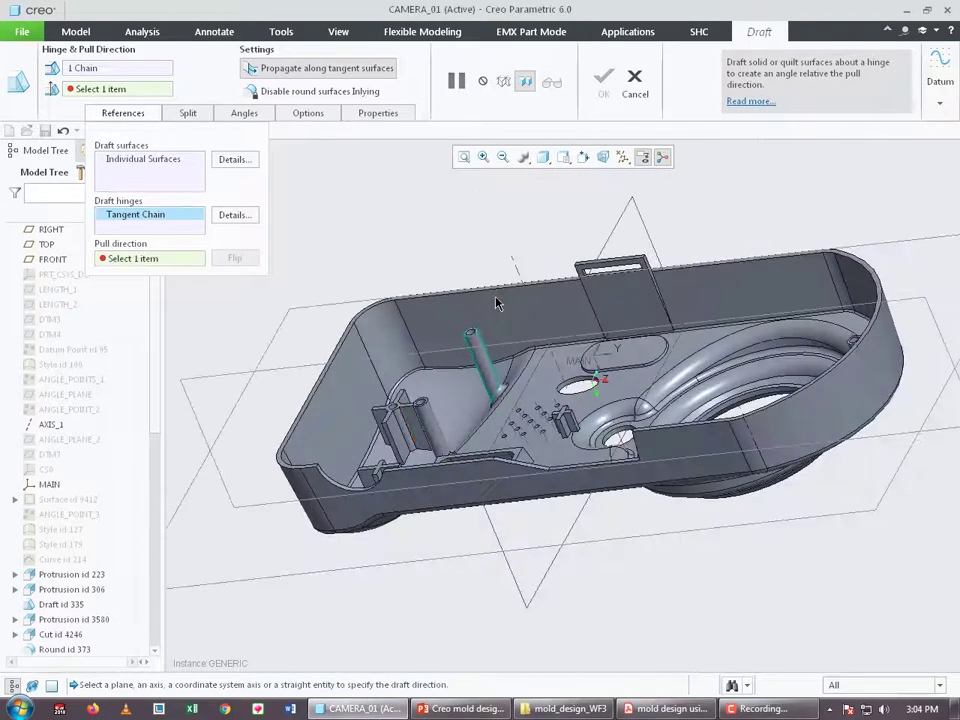
{"action": "scroll", "coordinate": [497, 304], "scroll_direction": "down", "scroll_amount": 8}
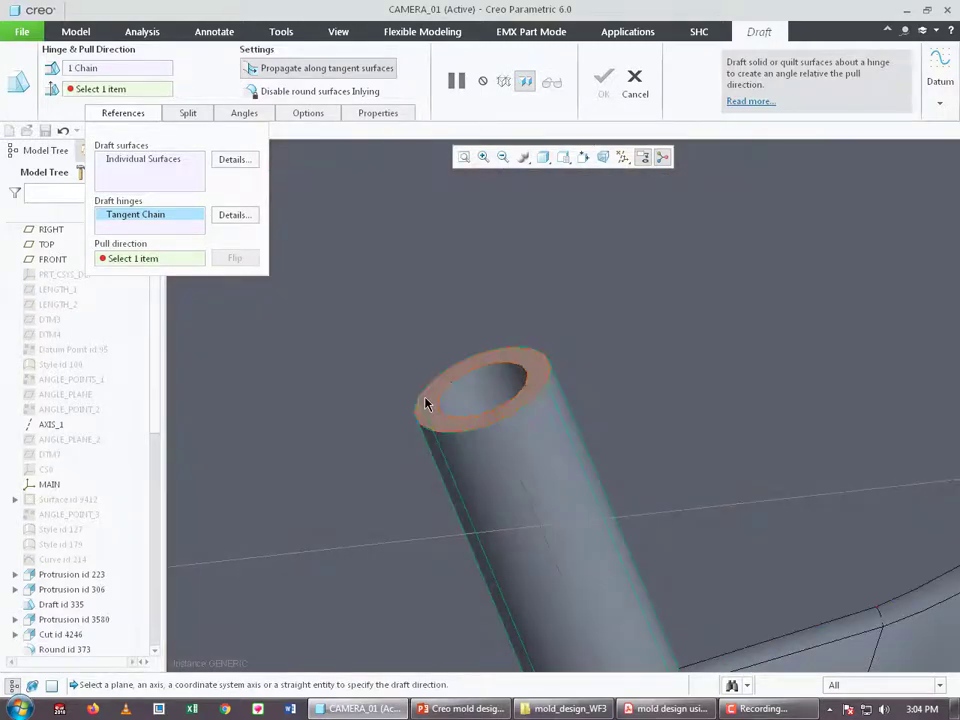
{"action": "left_click", "coordinate": [425, 403]}
{"action": "scroll", "coordinate": [450, 406], "scroll_direction": "up", "scroll_amount": 6}
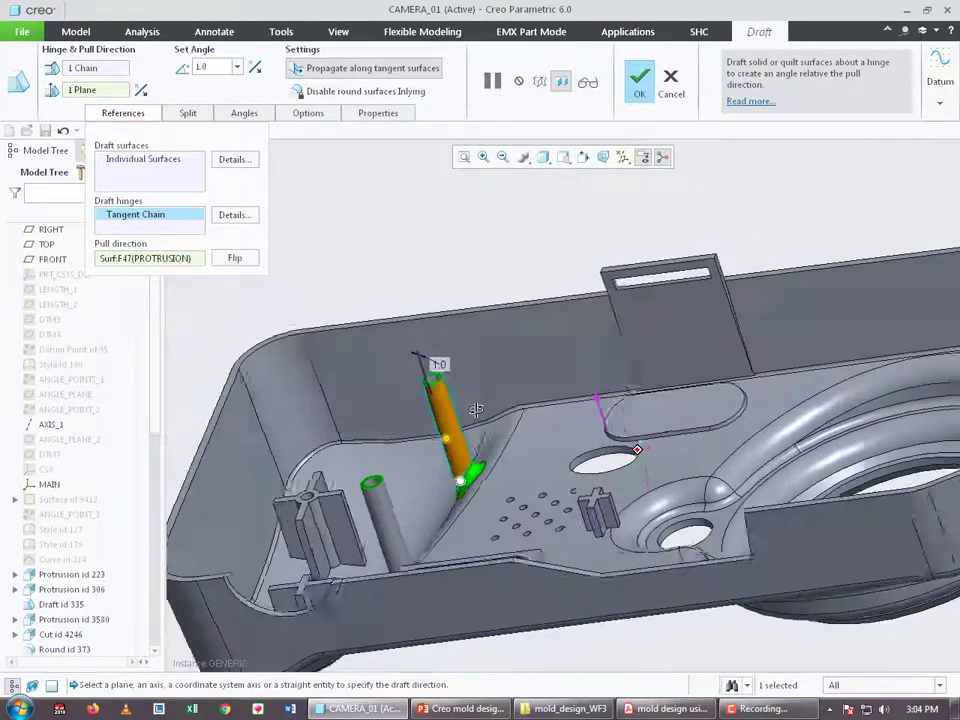
{"action": "scroll", "coordinate": [476, 409], "scroll_direction": "down", "scroll_amount": 8}
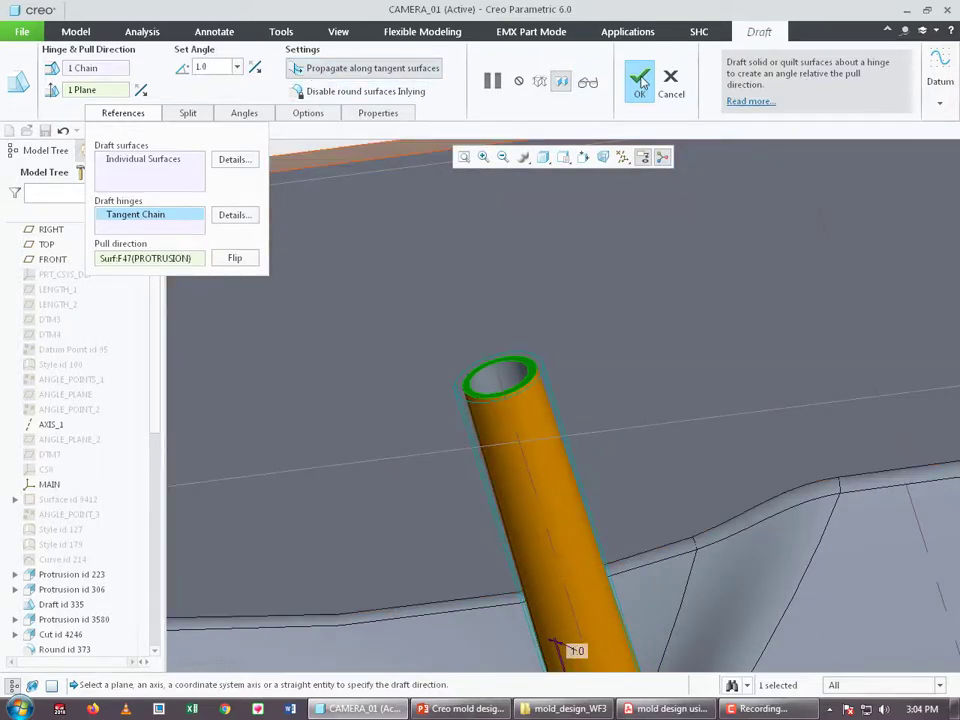
{"action": "left_click", "coordinate": [642, 82]}
Reopen the Mold/Cast application and start a new draft analysis with its dialog moved clear of the housing
{"action": "scroll", "coordinate": [490, 325], "scroll_direction": "up", "scroll_amount": 5}
{"action": "middle_click_drag", "start_coordinate": [516, 244], "coordinate": [620, 253]}
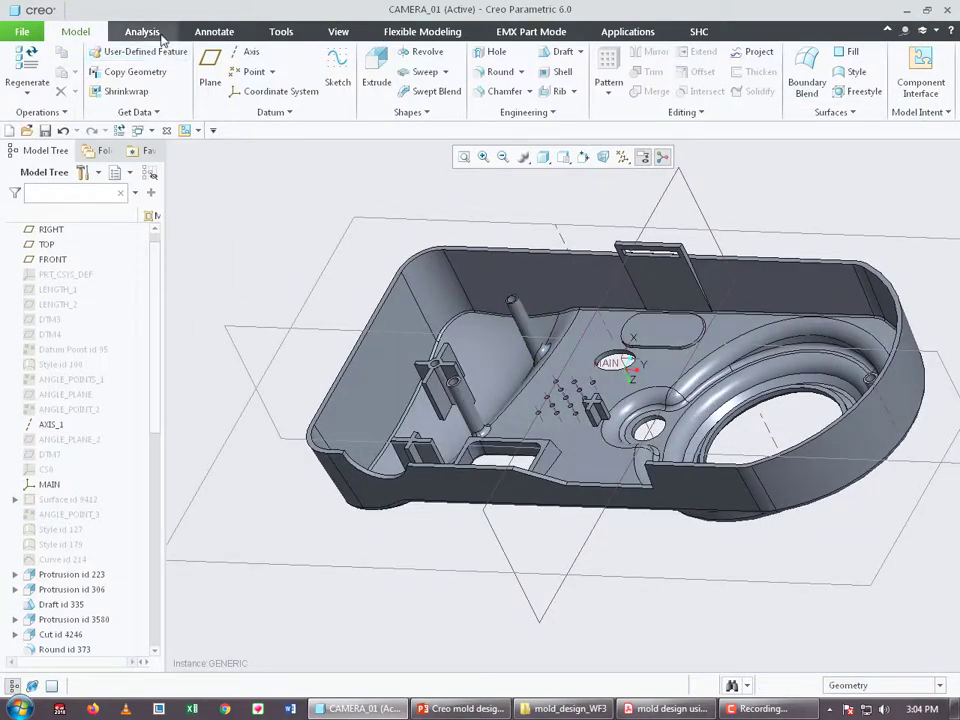
{"action": "left_click", "coordinate": [157, 33]}
{"action": "left_click", "coordinate": [630, 32]}
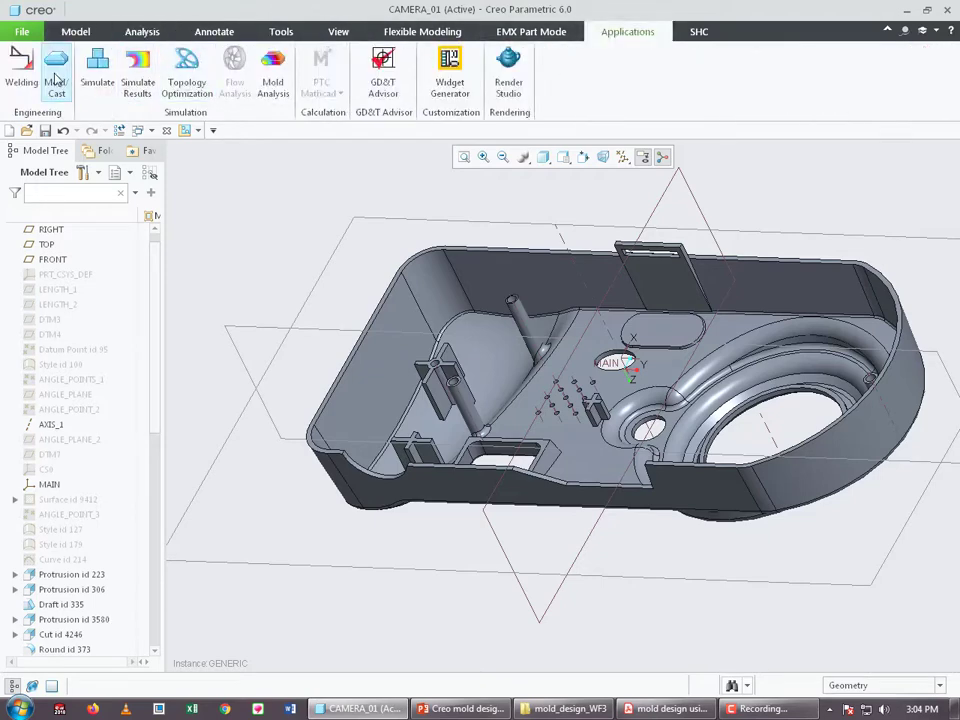
{"action": "left_click", "coordinate": [57, 78]}
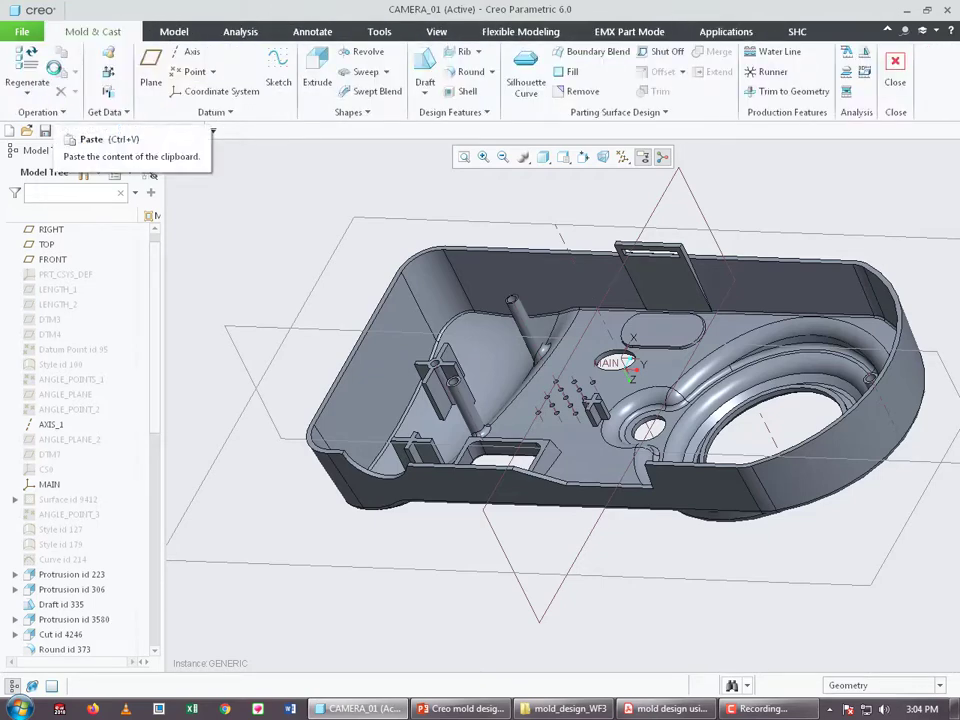
{"action": "left_click", "coordinate": [866, 60]}
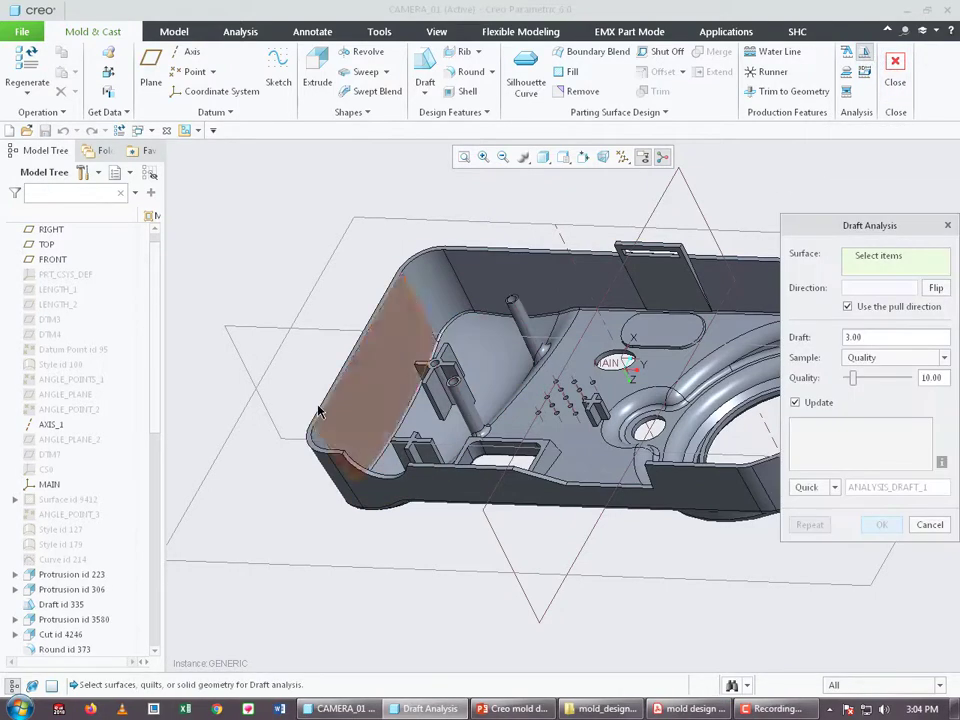
{"action": "scroll", "coordinate": [308, 416], "scroll_direction": "down", "scroll_amount": 3}
{"action": "scroll", "coordinate": [308, 416], "scroll_direction": "up", "scroll_amount": 3}
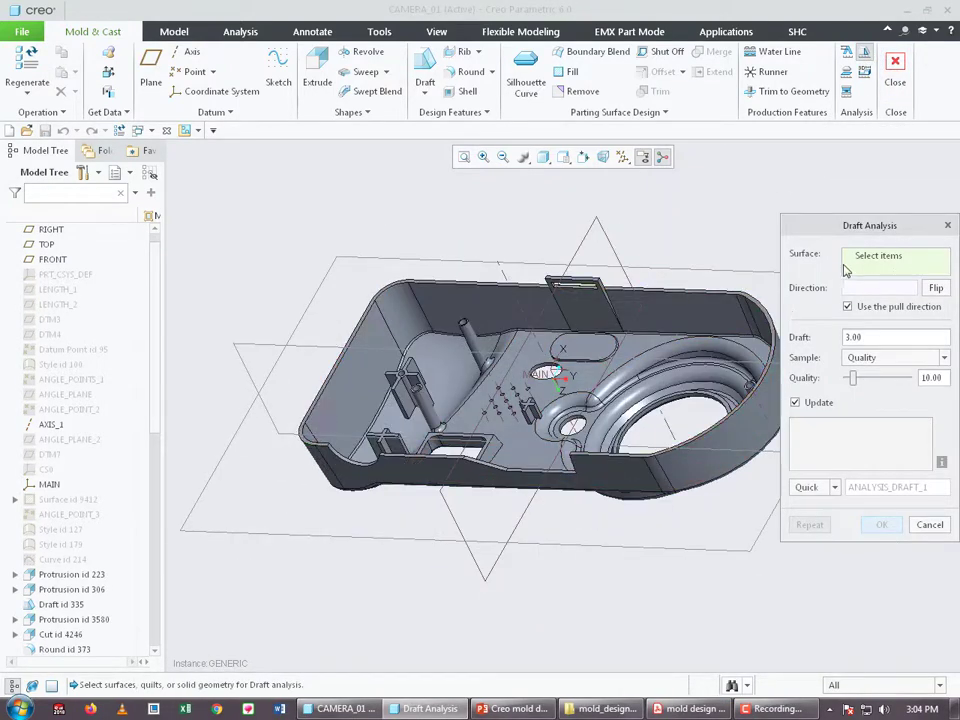
{"action": "left_click_drag", "start_coordinate": [899, 230], "coordinate": [858, 204]}
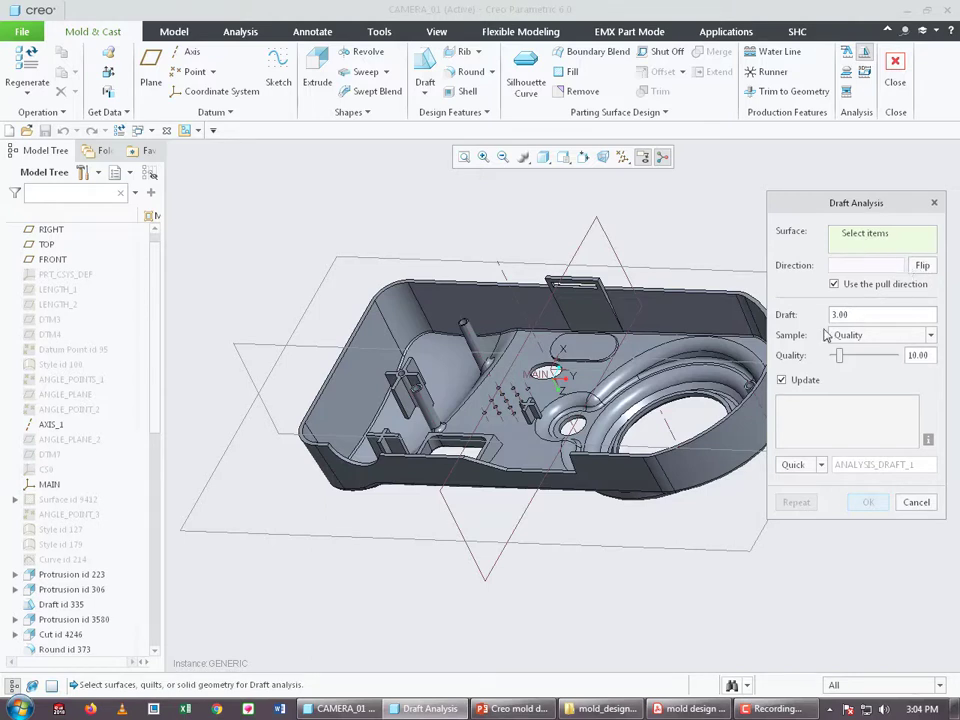
Run the 3.00-degree draft analysis on the part's solid geometry, using the TOP datum plane instead of the default pull direction
{"action": "left_click", "coordinate": [858, 315]}
{"action": "left_click", "coordinate": [847, 236]}
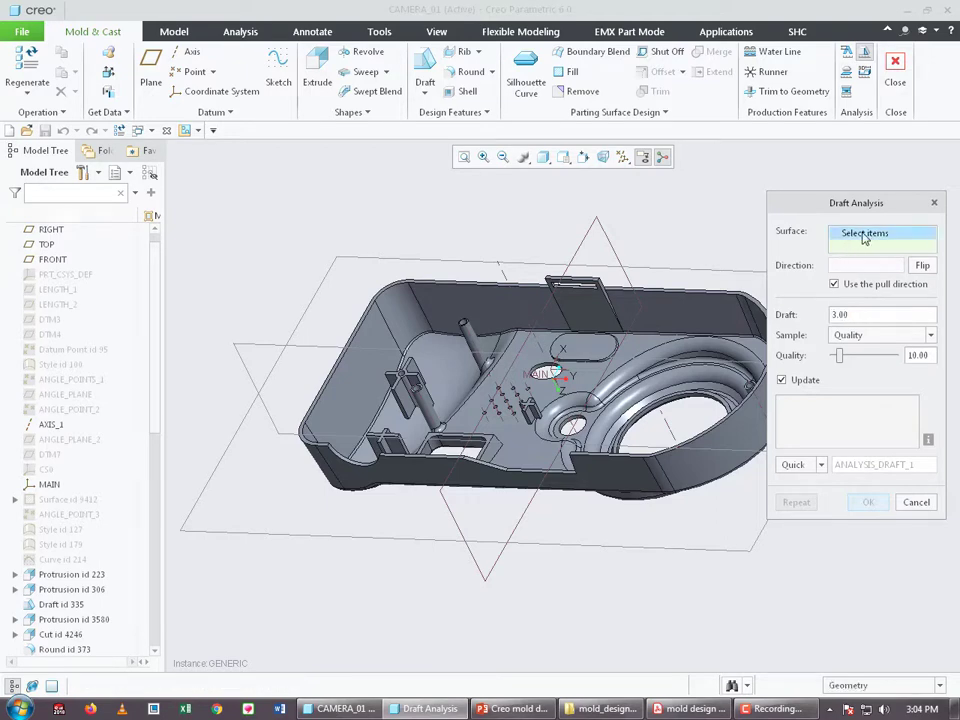
{"action": "right_click", "coordinate": [592, 354]}
{"action": "left_click", "coordinate": [592, 354]}
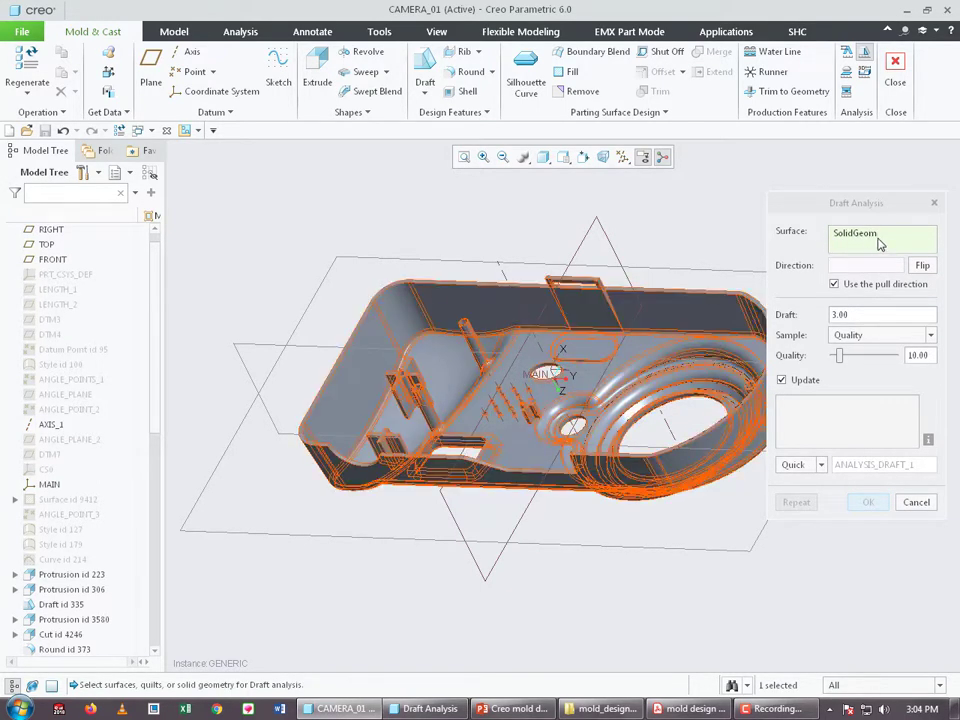
{"action": "left_click", "coordinate": [836, 284]}
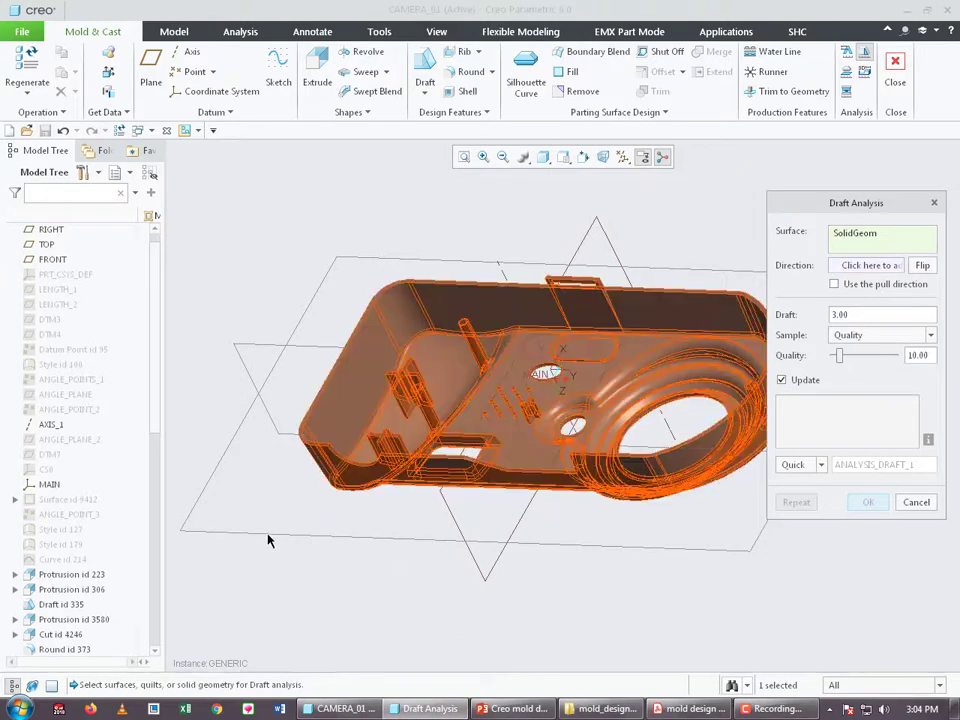
{"action": "left_click", "coordinate": [866, 265]}
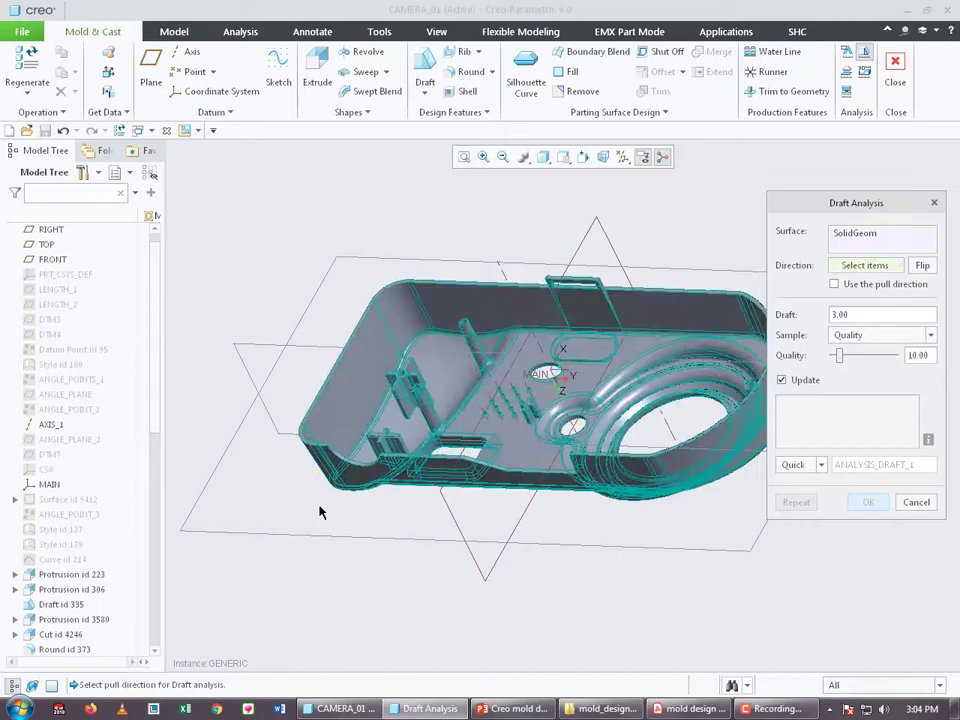
{"action": "left_click", "coordinate": [276, 541]}
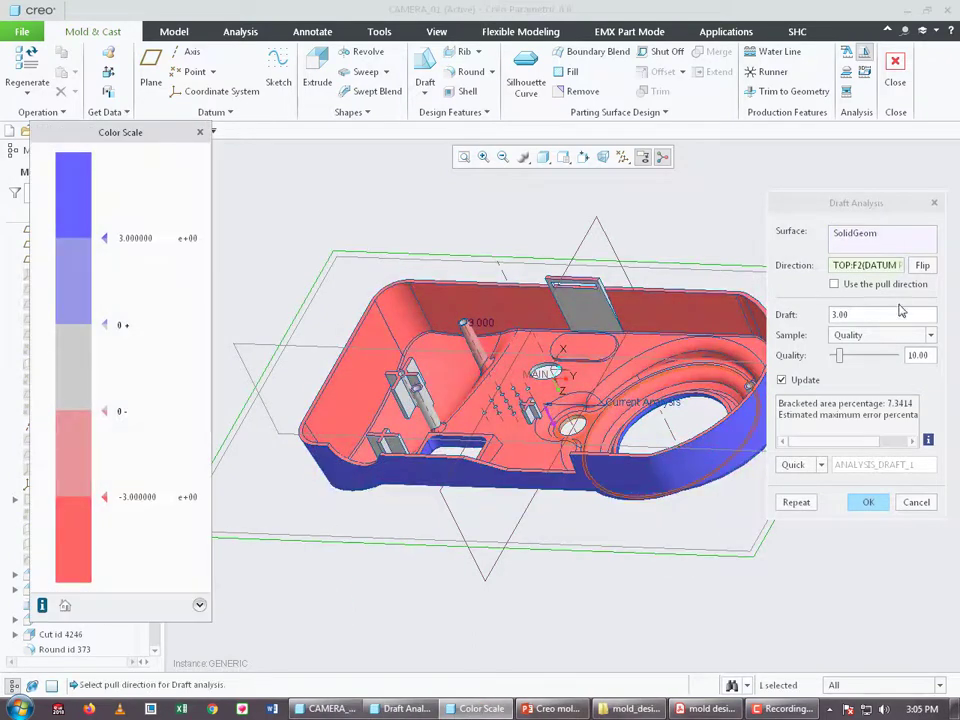
Compare the draft colours of the newly drafted post with the neighbouring post, ribs and colour scale
{"action": "middle_click_drag", "start_coordinate": [384, 450], "coordinate": [424, 447]}
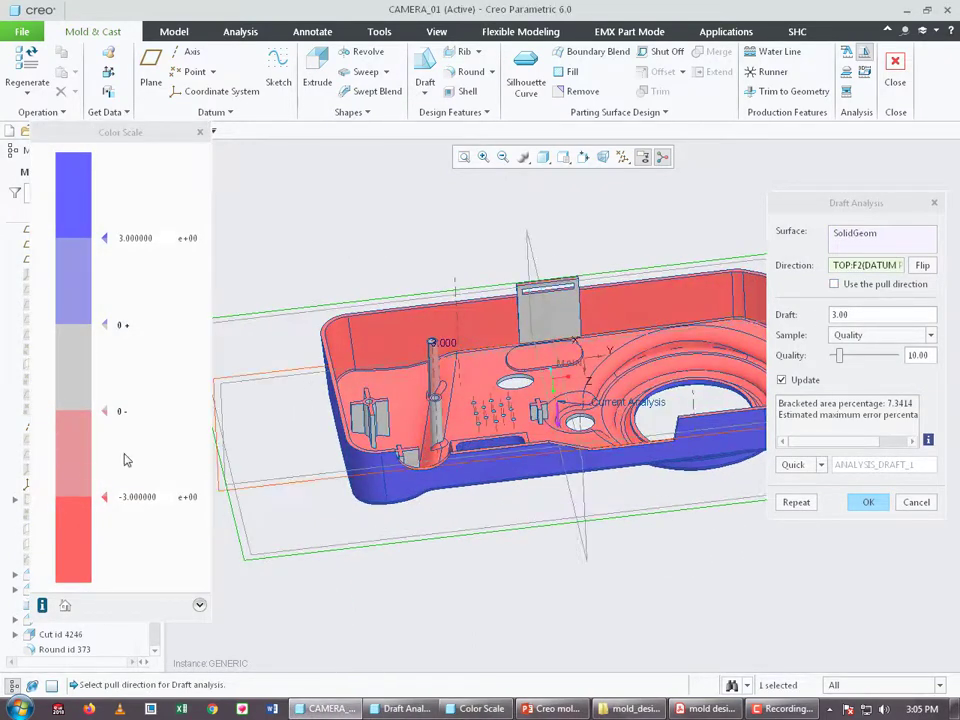
{"action": "scroll", "coordinate": [435, 347], "scroll_direction": "down", "scroll_amount": 5}
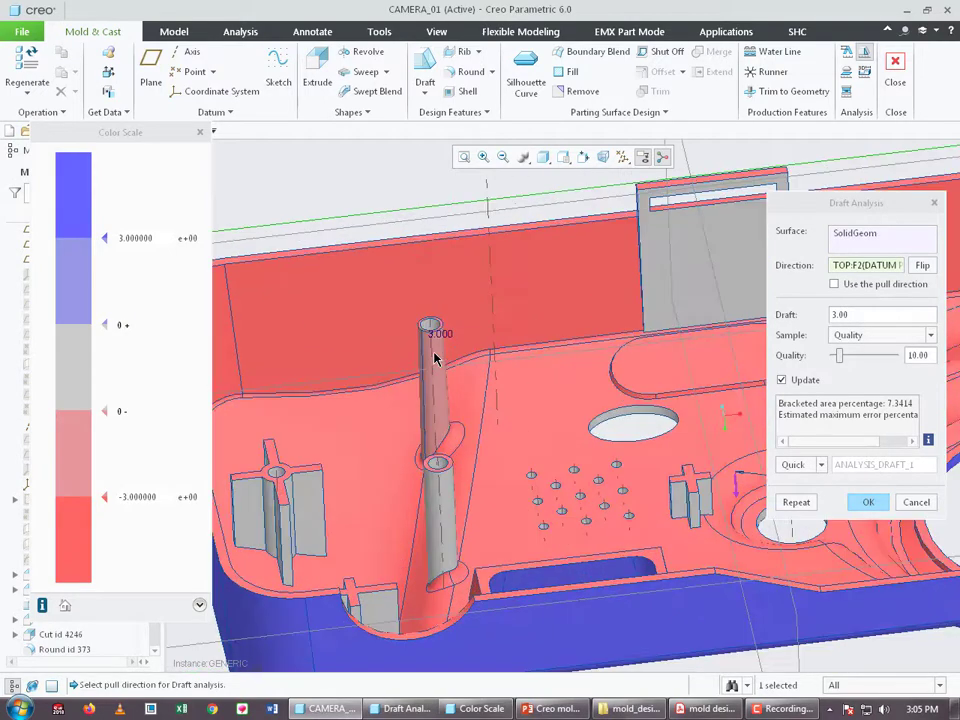
{"action": "middle_click_drag", "start_coordinate": [412, 343], "coordinate": [398, 515]}
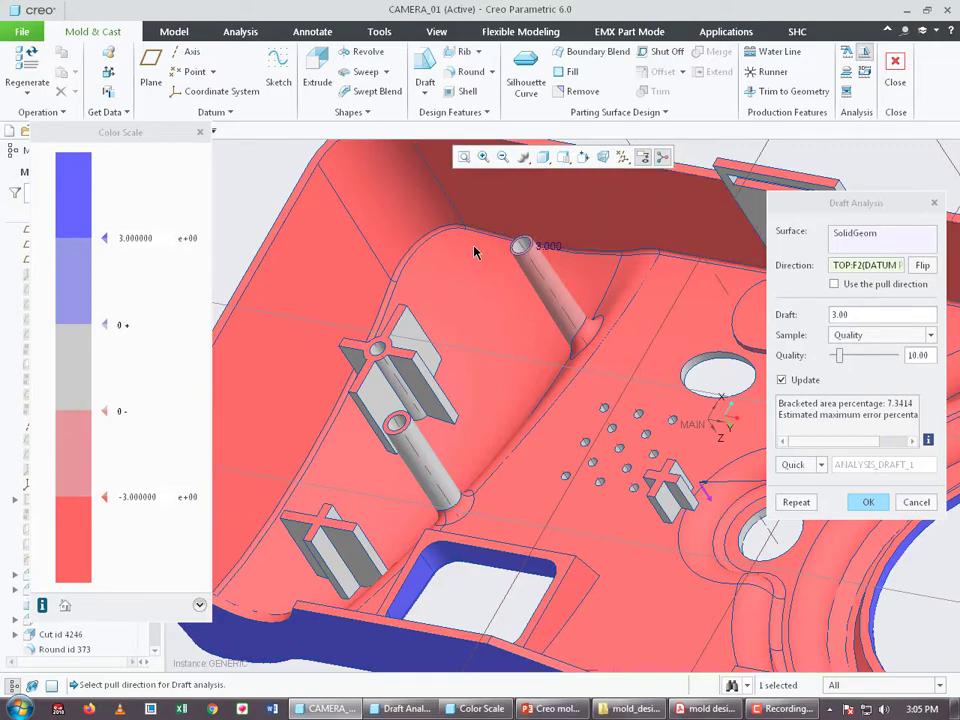
{"action": "scroll", "coordinate": [560, 304], "scroll_direction": "up", "scroll_amount": 5}
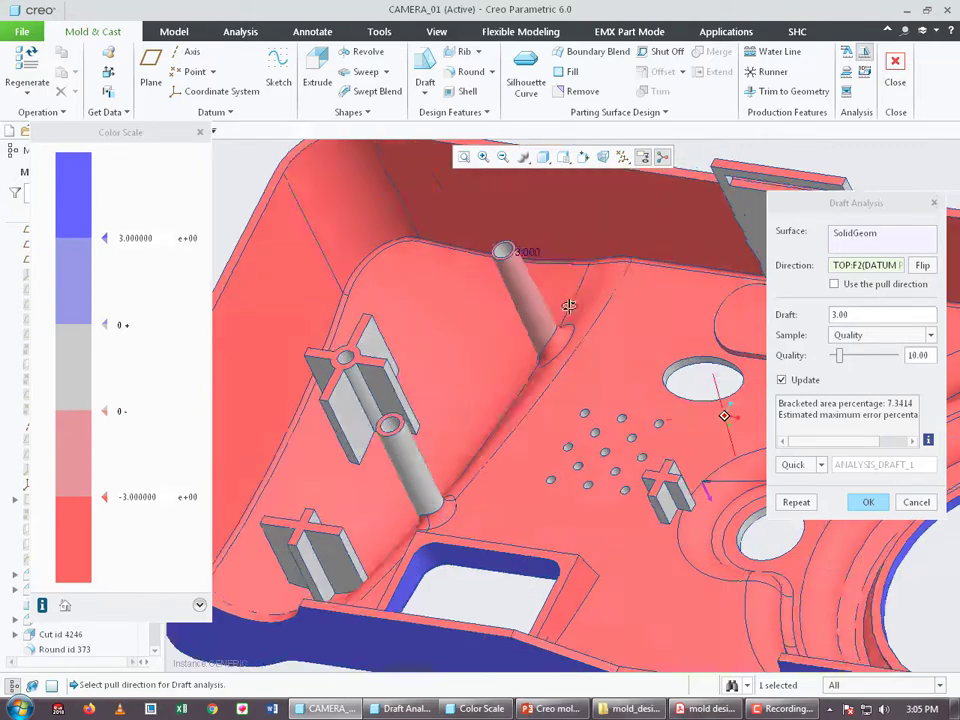
{"action": "mouse_move", "coordinate": [487, 303]}
{"action": "middle_mouse_down"}
{"action": "mouse_move", "coordinate": [499, 285]}
{"action": "mouse_move", "coordinate": [484, 287]}
{"action": "mouse_move", "coordinate": [471, 311]}
{"action": "middle_mouse_up"}
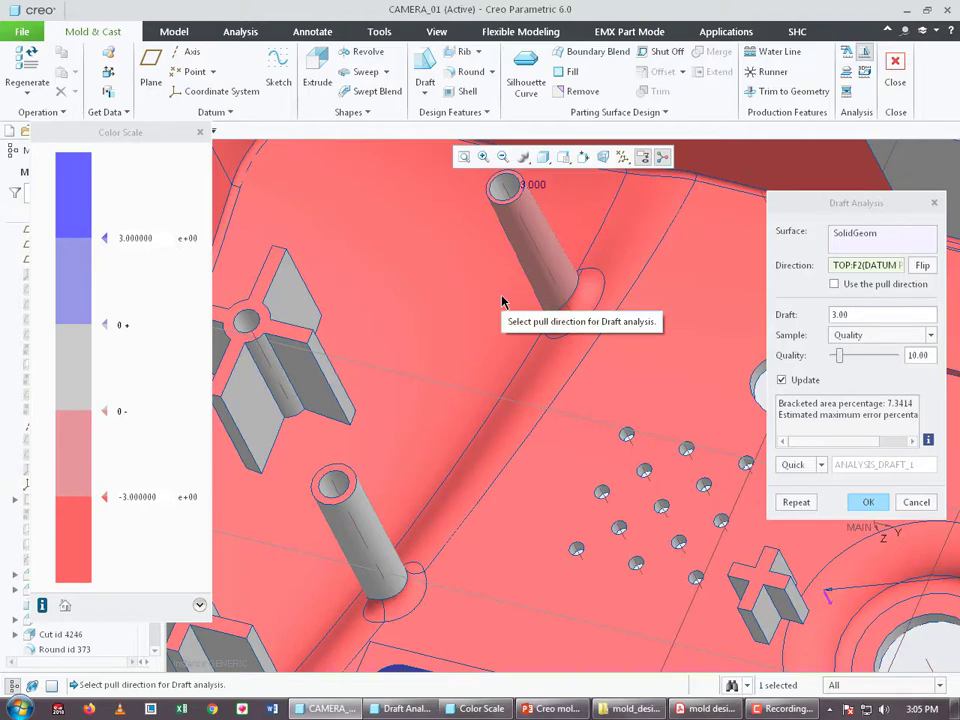
{"action": "scroll", "coordinate": [475, 484], "scroll_direction": "down", "scroll_amount": 3}
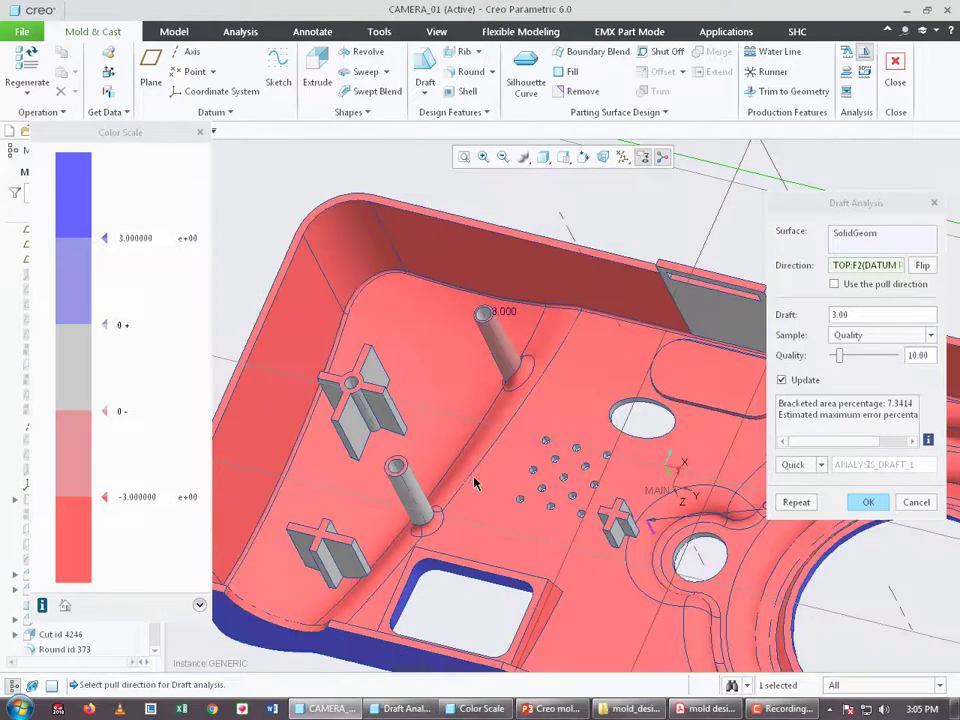
{"action": "middle_click_drag", "start_coordinate": [475, 484], "coordinate": [493, 446]}
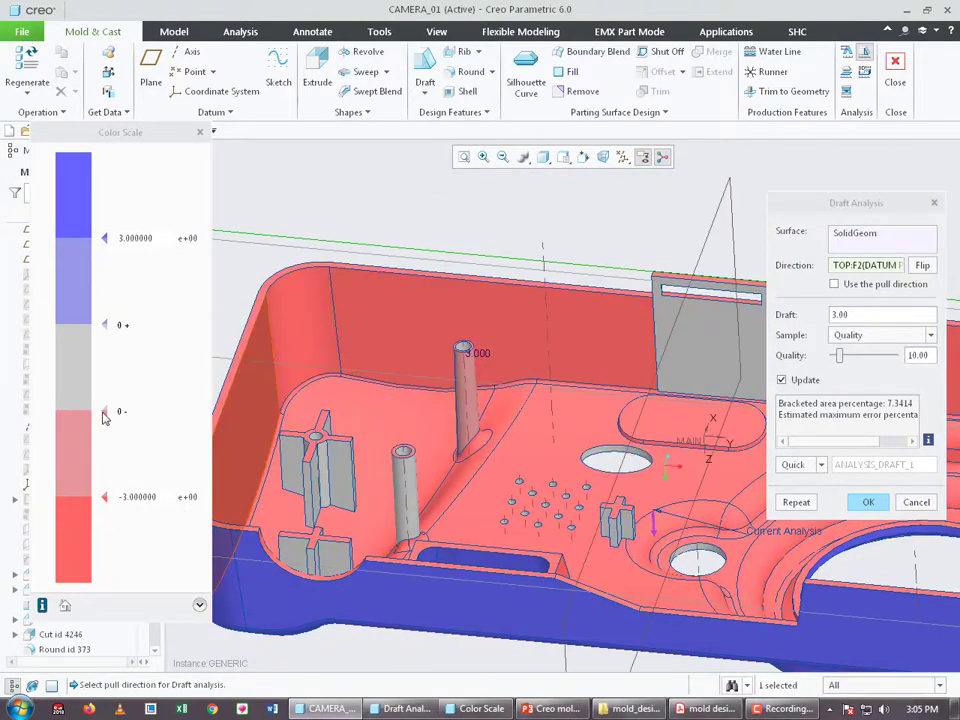
{"action": "scroll", "coordinate": [462, 358], "scroll_direction": "up", "scroll_amount": 6}
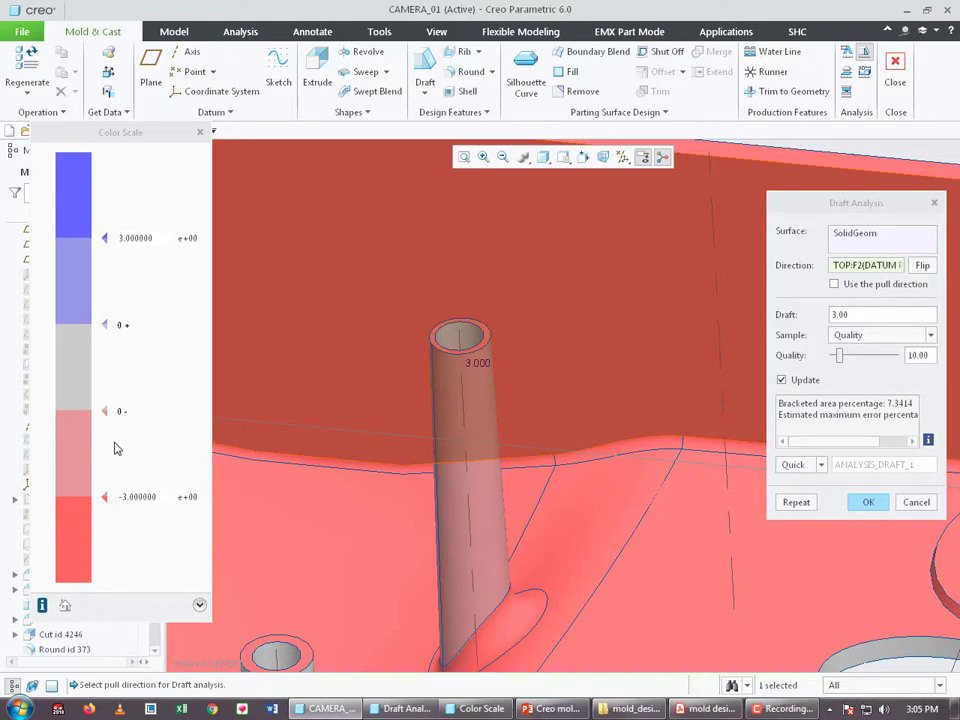
{"action": "scroll", "coordinate": [433, 377], "scroll_direction": "down", "scroll_amount": 5}
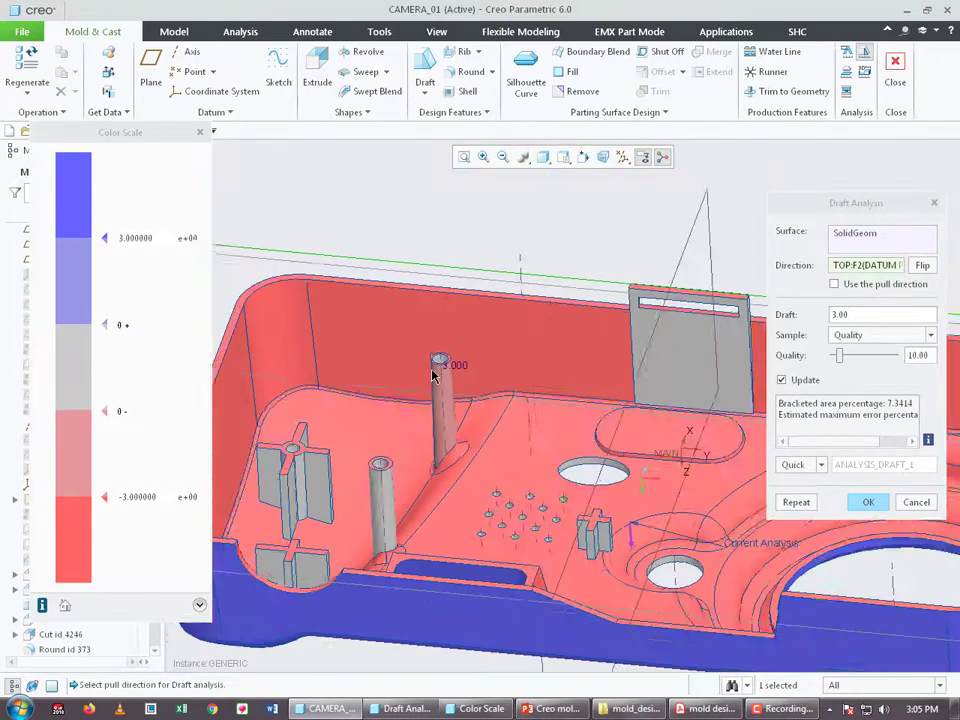
{"action": "mouse_move", "coordinate": [483, 379]}
{"action": "middle_mouse_down"}
{"action": "mouse_move", "coordinate": [508, 394]}
{"action": "mouse_move", "coordinate": [510, 414]}
{"action": "mouse_move", "coordinate": [454, 399]}
{"action": "mouse_move", "coordinate": [468, 392]}
{"action": "middle_mouse_up"}
{"action": "scroll", "coordinate": [466, 393], "scroll_direction": "up", "scroll_amount": 3}
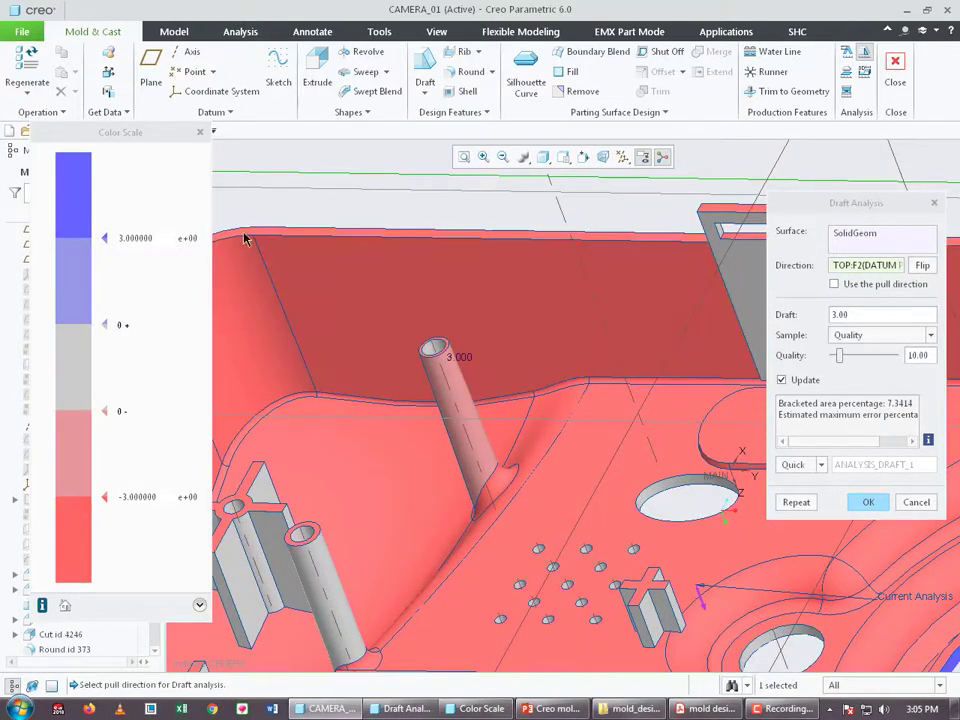
Accept and close the draft analysis on the whole camera housing, clearing its colour display
{"action": "scroll", "coordinate": [384, 303], "scroll_direction": "down", "scroll_amount": 5}
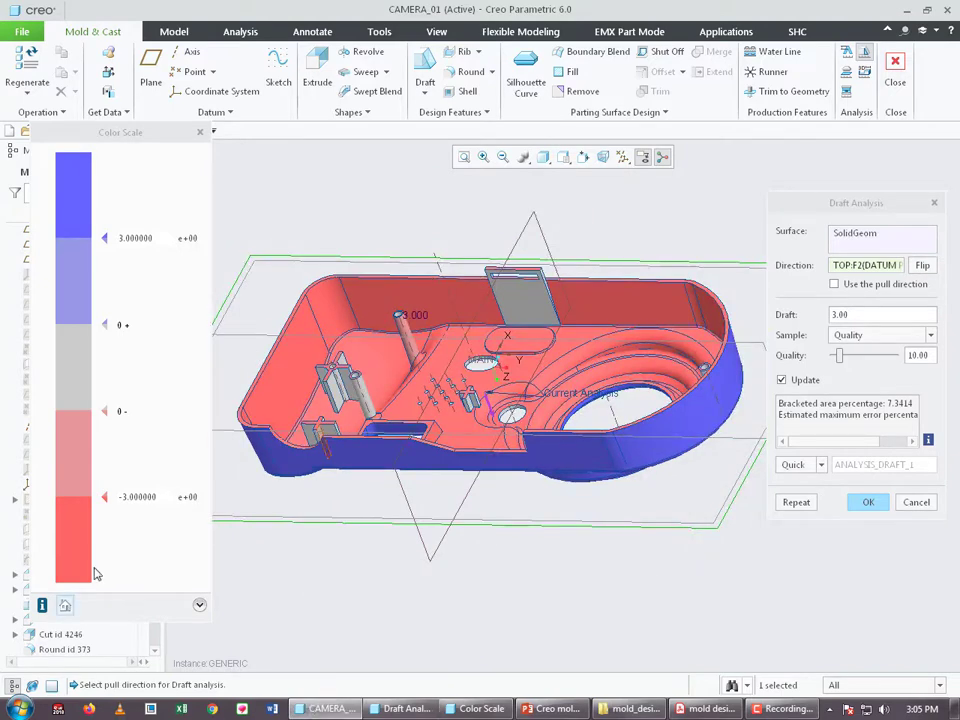
{"action": "left_click", "coordinate": [882, 505]}
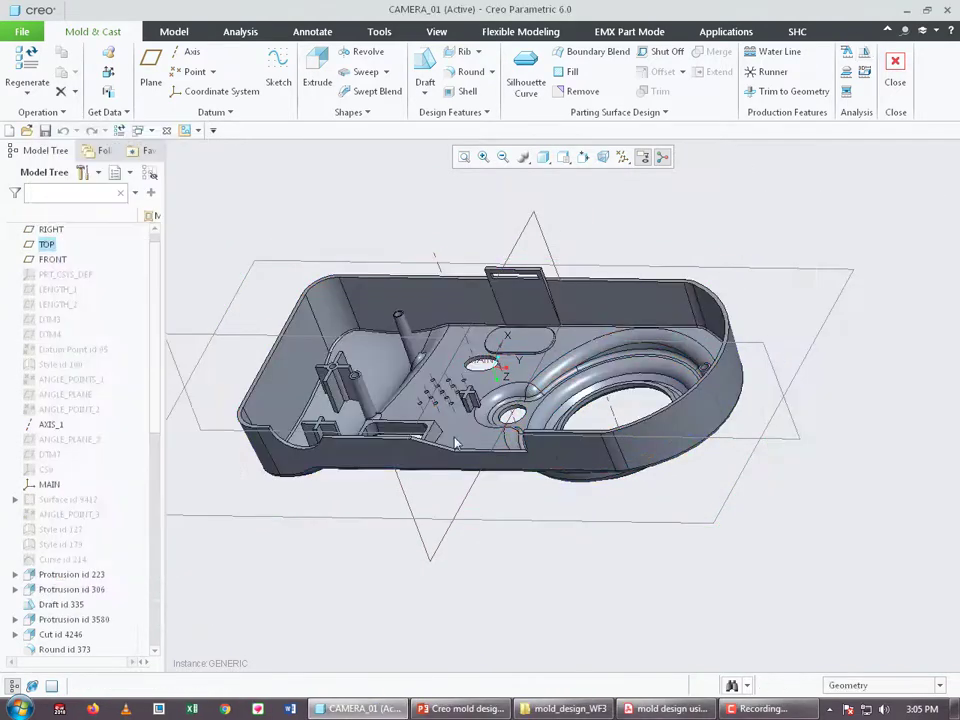
Examine the housing's interior from several angles, including the posts, cross-shaped ribs, rectangular window, round openings and small holes
{"action": "middle_click_drag", "start_coordinate": [562, 328], "coordinate": [549, 340]}
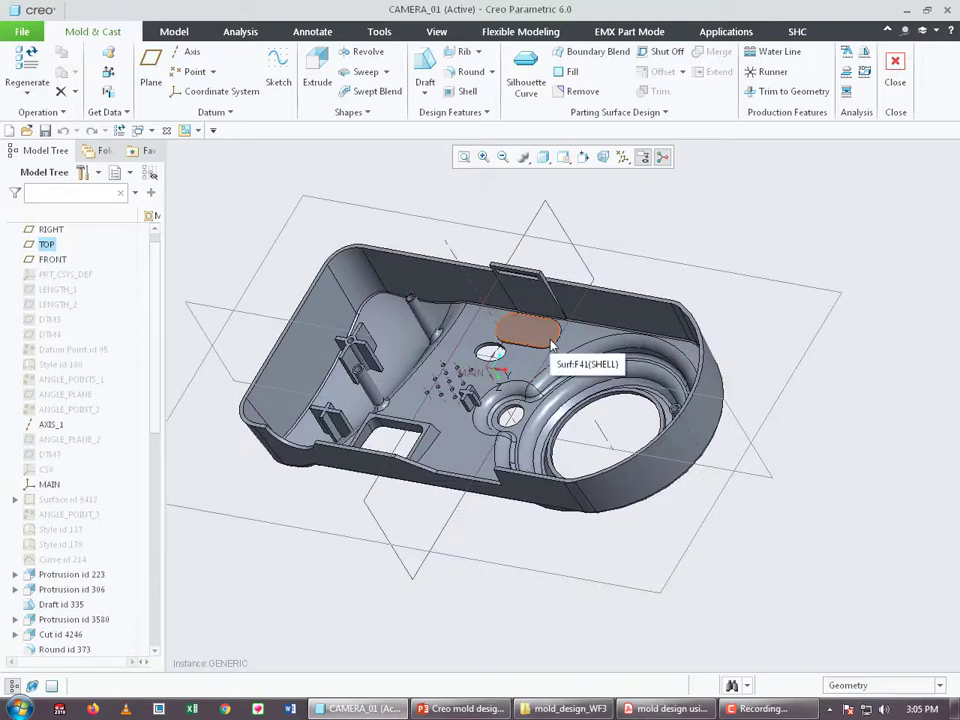
{"action": "scroll", "coordinate": [643, 434], "scroll_direction": "up", "scroll_amount": 2}
{"action": "middle_click_drag", "start_coordinate": [474, 336], "coordinate": [499, 322]}
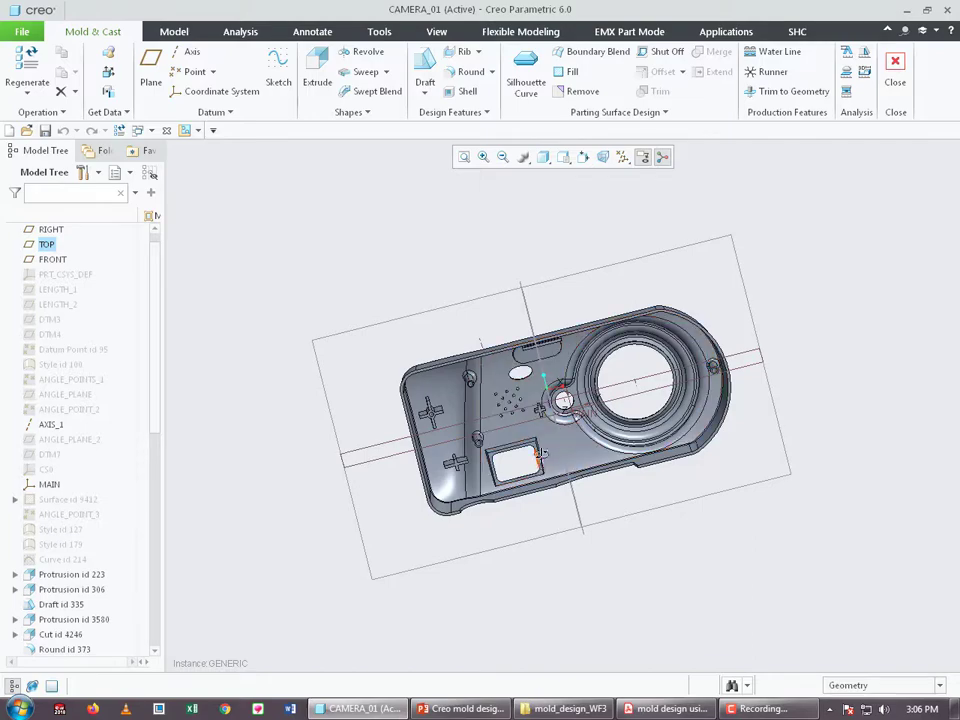
{"action": "middle_click_drag", "start_coordinate": [499, 322], "coordinate": [490, 454]}
{"action": "scroll", "coordinate": [508, 459], "scroll_direction": "down", "scroll_amount": 4}
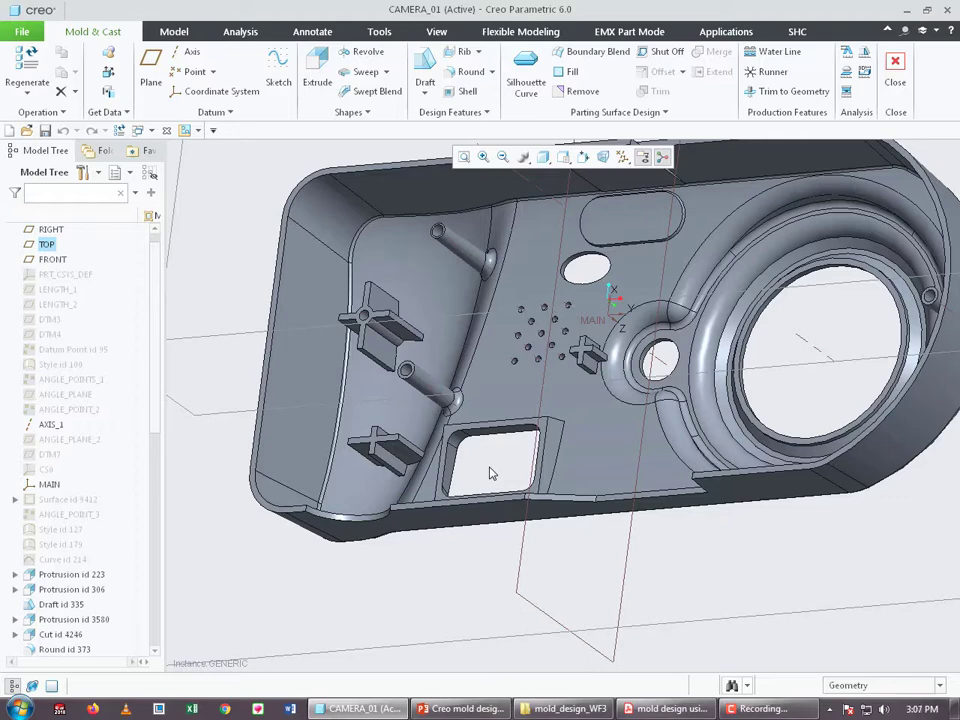
{"action": "middle_click_drag", "start_coordinate": [532, 452], "coordinate": [310, 390]}
{"action": "scroll", "coordinate": [320, 490], "scroll_direction": "up", "scroll_amount": 3}
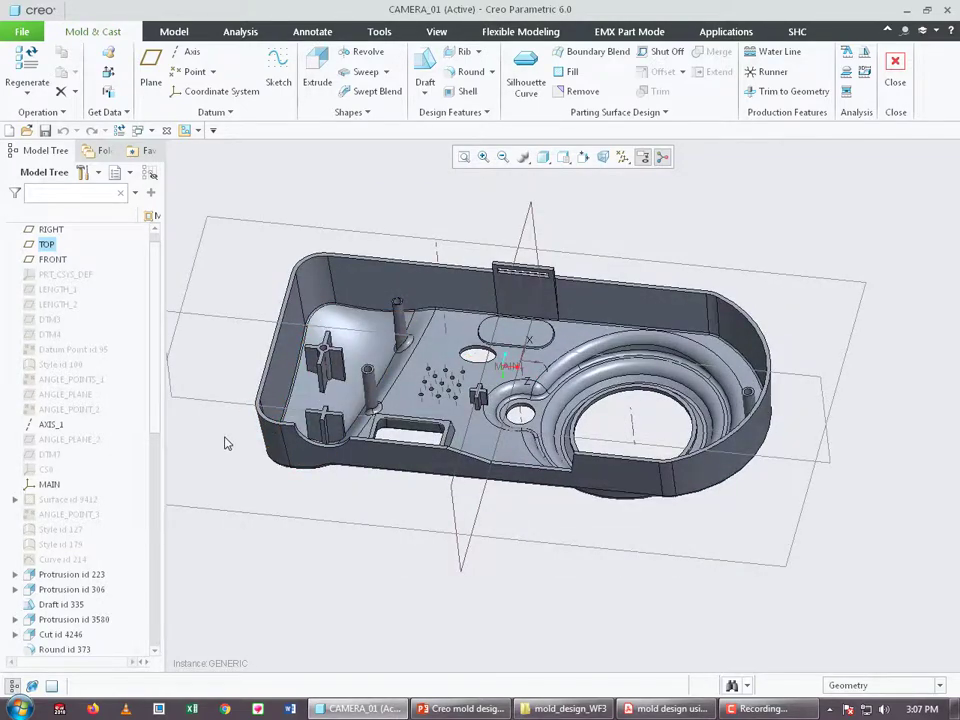
{"action": "scroll", "coordinate": [226, 445], "scroll_direction": "down", "scroll_amount": 4}
{"action": "scroll", "coordinate": [226, 445], "scroll_direction": "up", "scroll_amount": 4}
{"action": "mouse_move", "coordinate": [433, 253]}
{"action": "middle_mouse_down"}
{"action": "mouse_move", "coordinate": [340, 288]}
{"action": "mouse_move", "coordinate": [430, 260]}
{"action": "middle_mouse_up"}
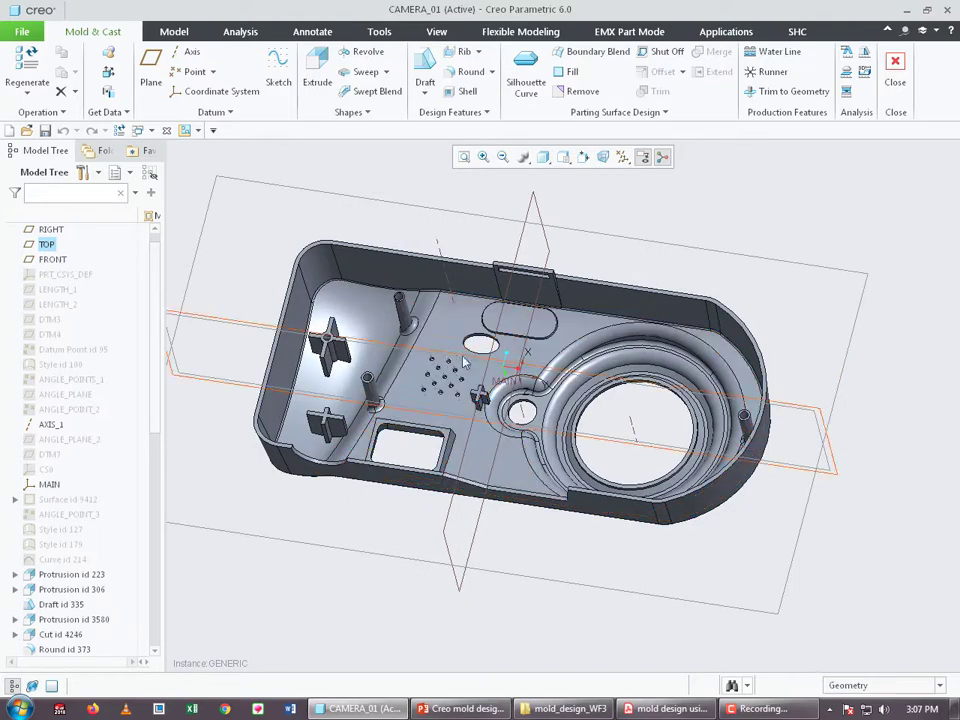